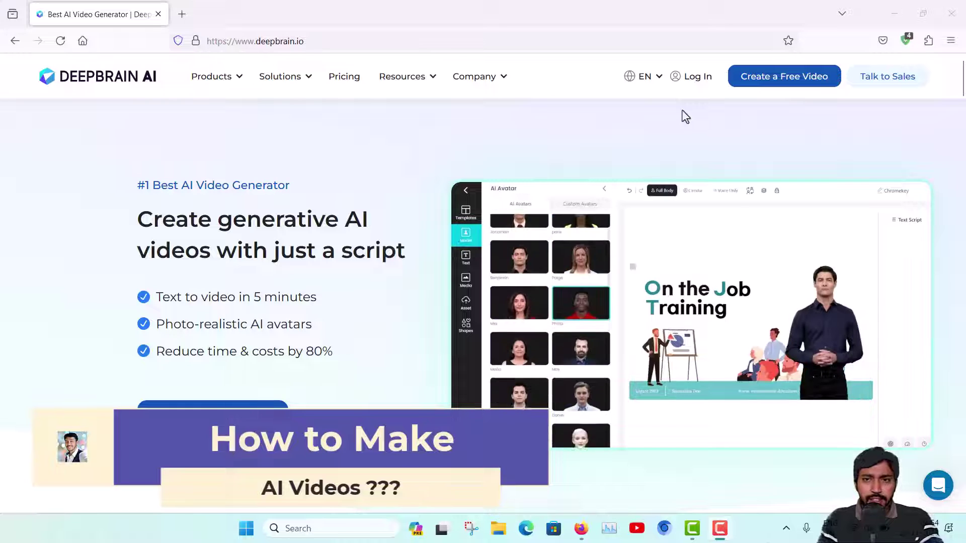
# Log in to AI Studios and scroll through the dashboard's starting options and projects
pyautogui.click(692, 82)
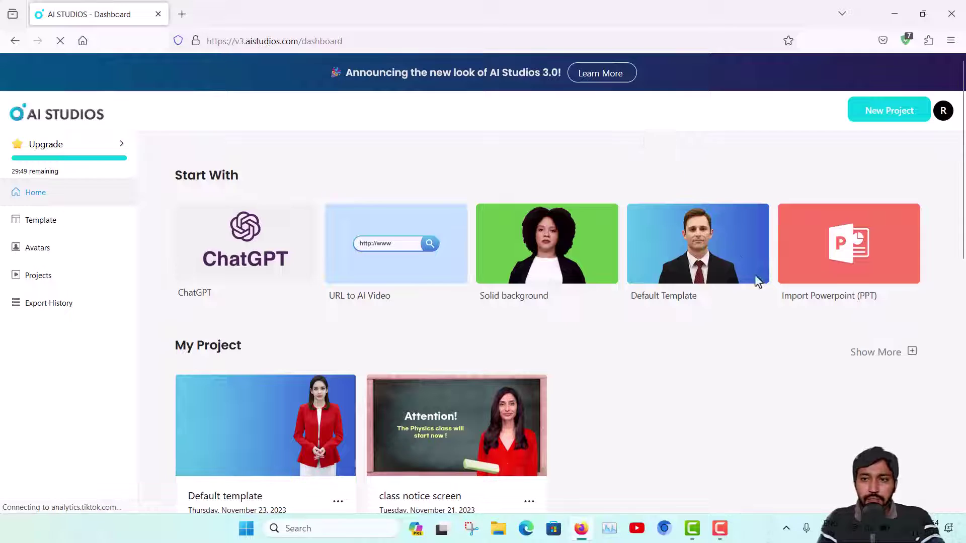
pyautogui.scroll(-10, 758, 282)
pyautogui.scroll(2, 802, 334)
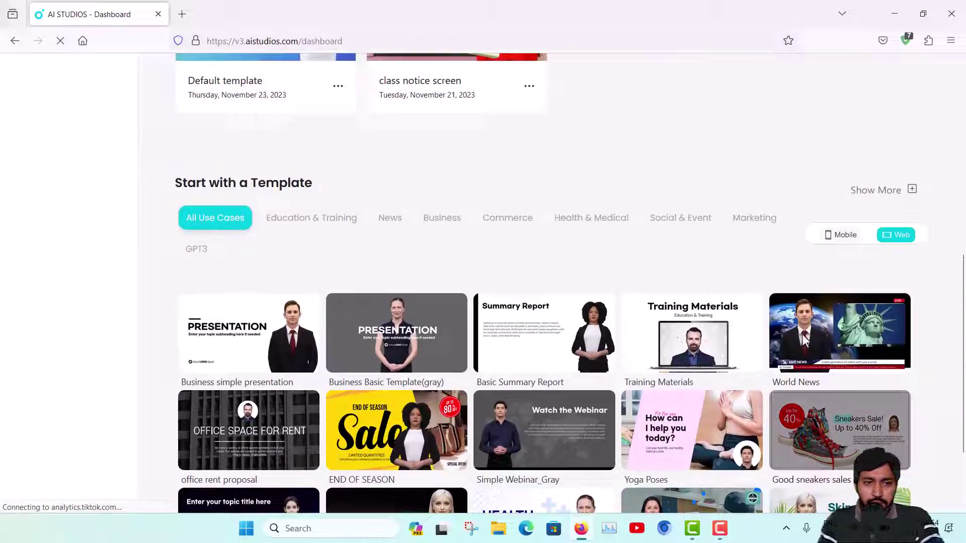
pyautogui.scroll(8, 802, 339)
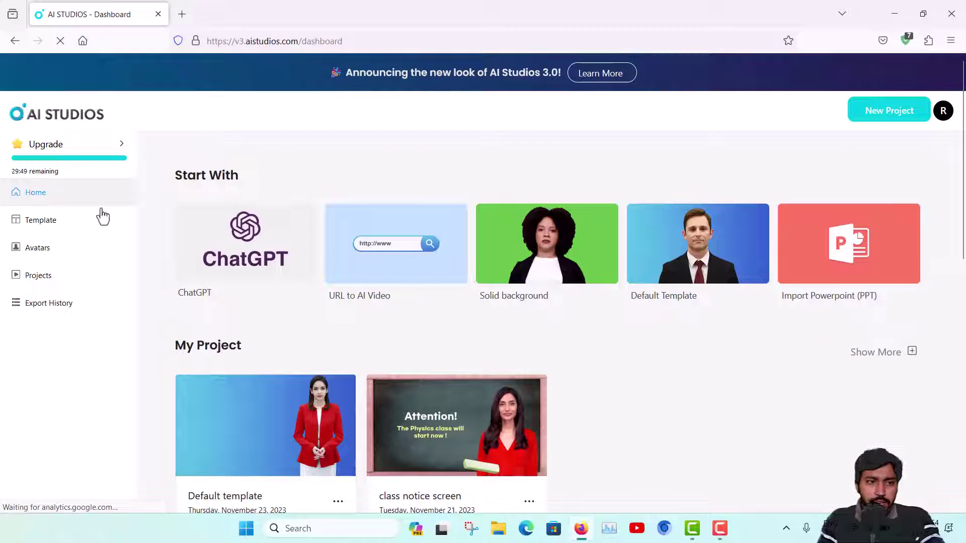
pyautogui.click(38, 250)
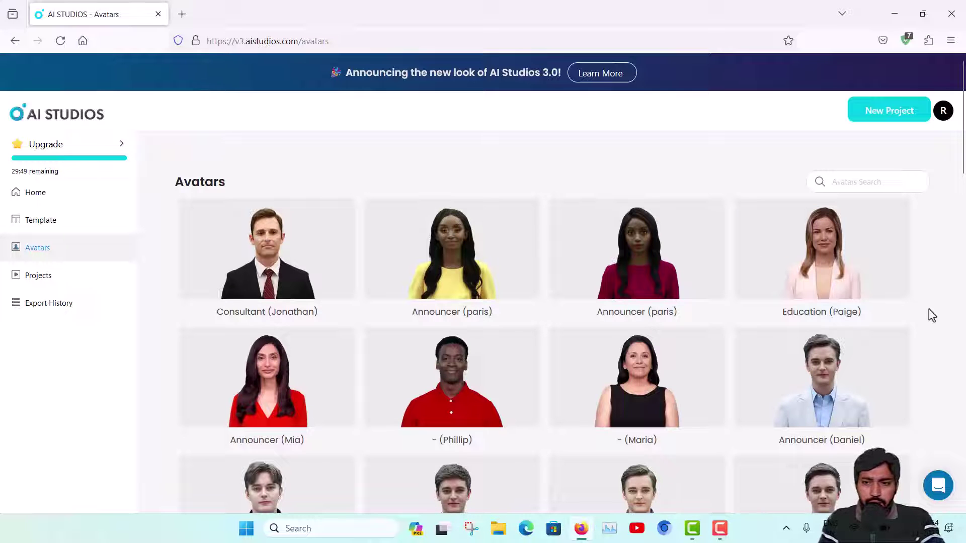
pyautogui.scroll(-10, 931, 329)
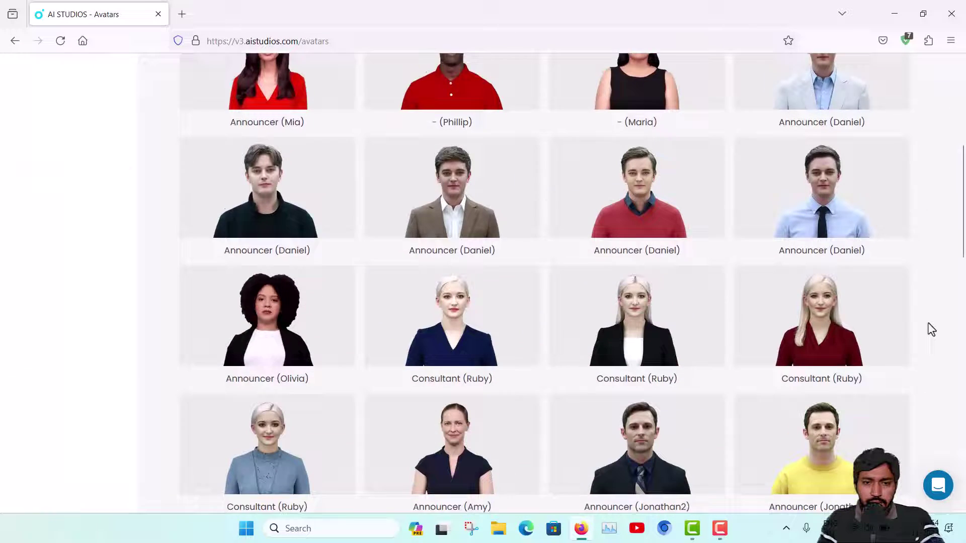
pyautogui.scroll(-6, 932, 329)
pyautogui.scroll(15, 931, 329)
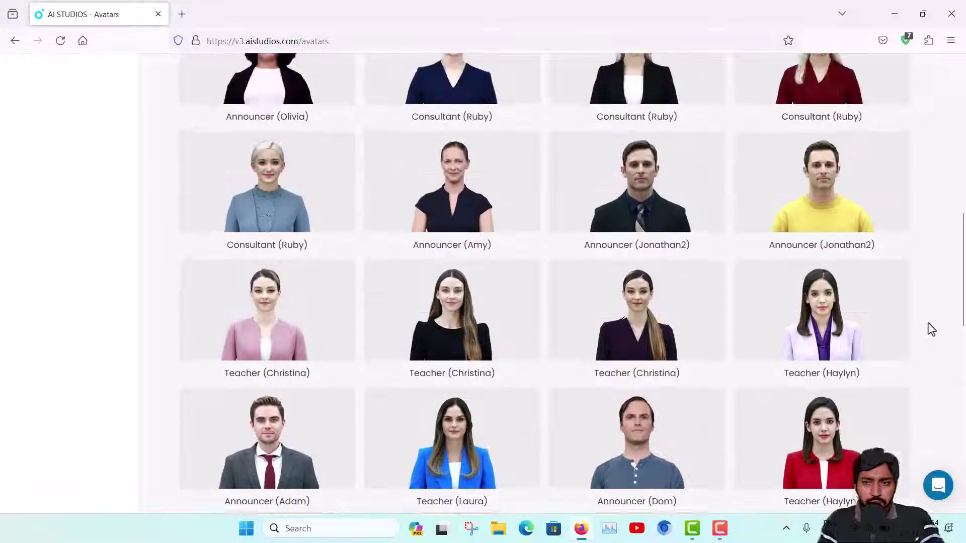
pyautogui.scroll(3, 931, 330)
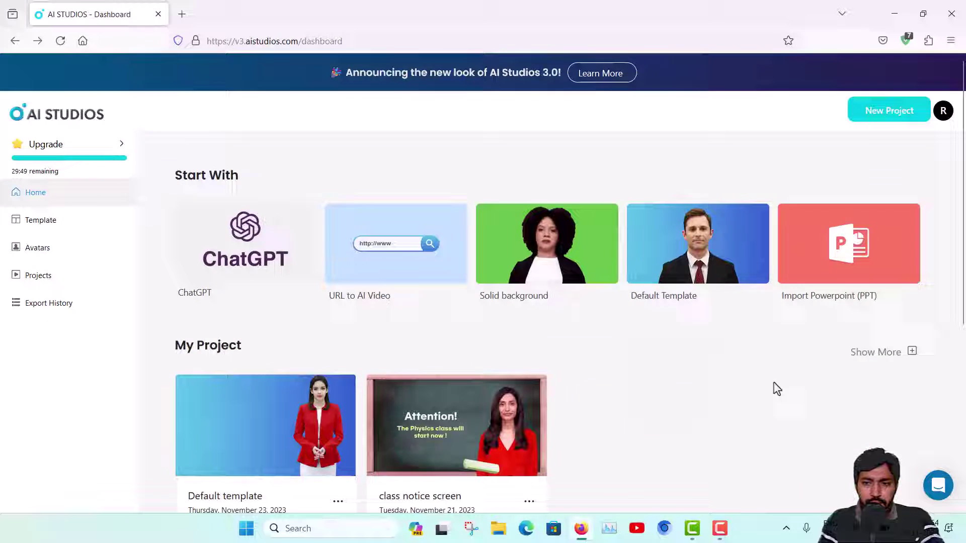
# Scroll down to the templates and filter them to Education & Training
pyautogui.scroll(-8, 777, 389)
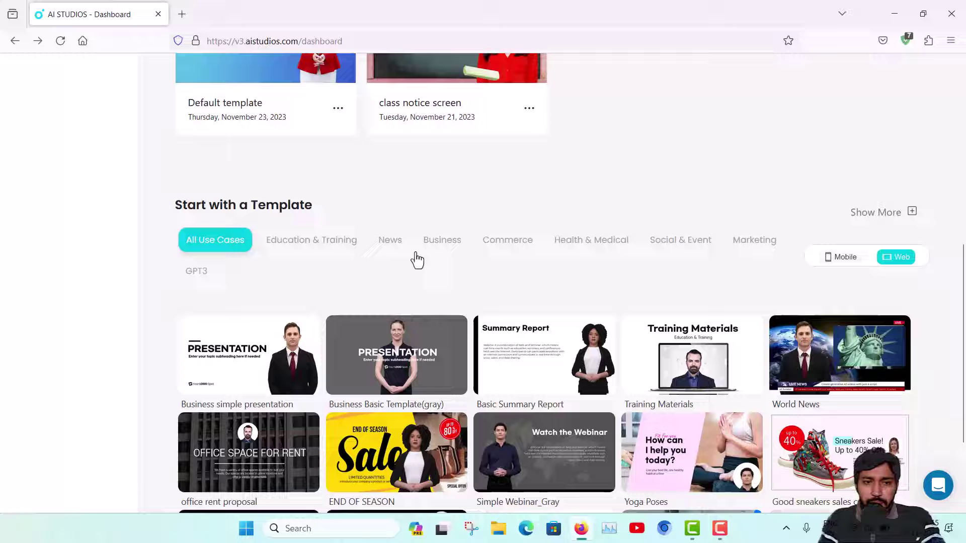
pyautogui.scroll(-3, 164, 284)
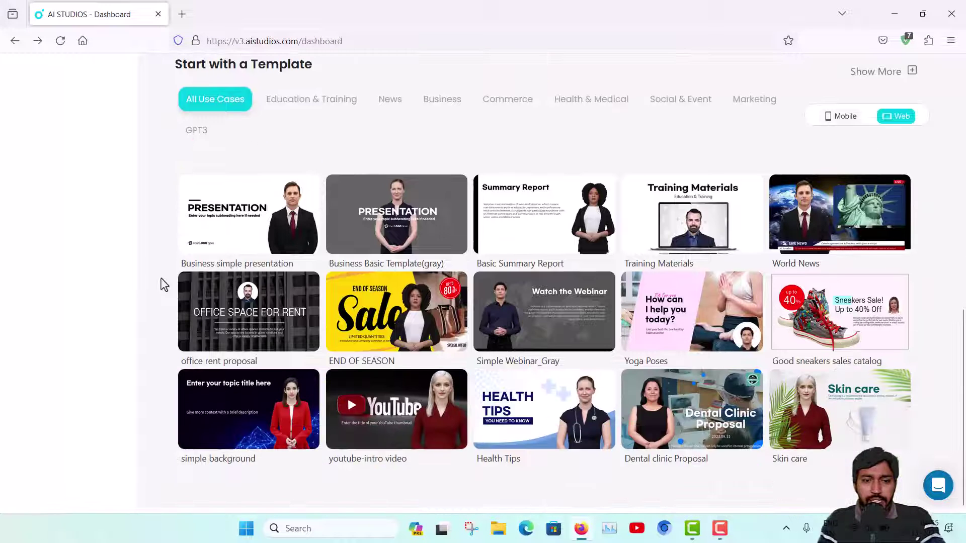
pyautogui.scroll(3, 164, 285)
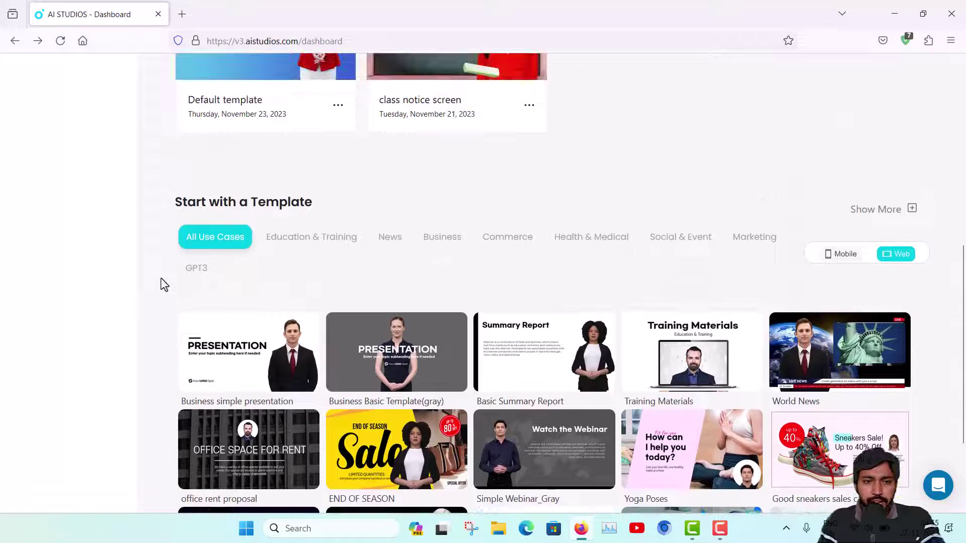
pyautogui.click(326, 238)
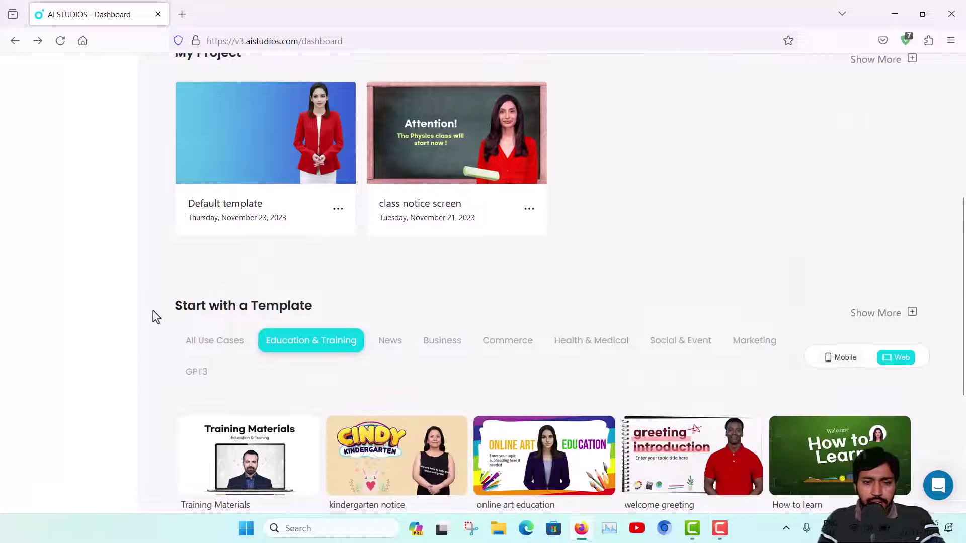
pyautogui.scroll(-3, 154, 317)
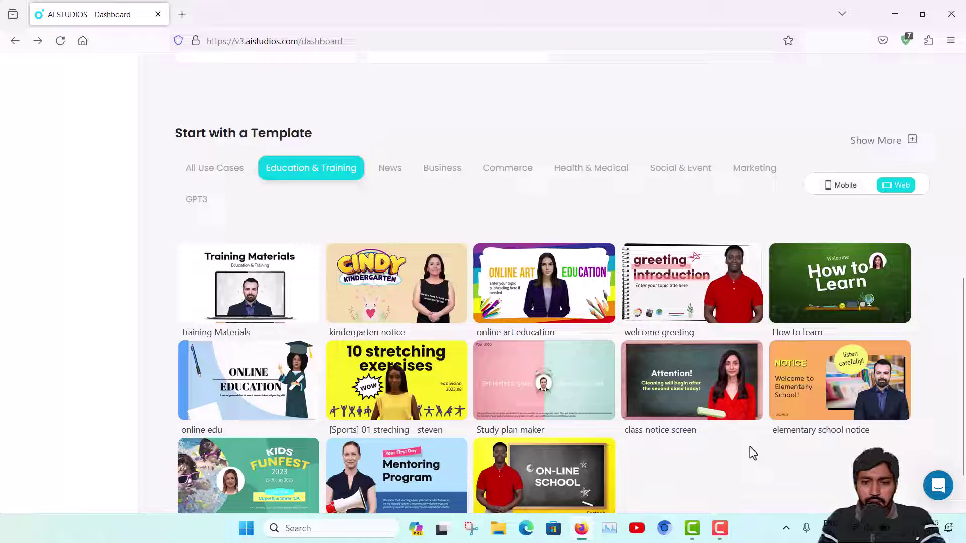
pyautogui.scroll(-1, 753, 453)
pyautogui.scroll(1, 752, 453)
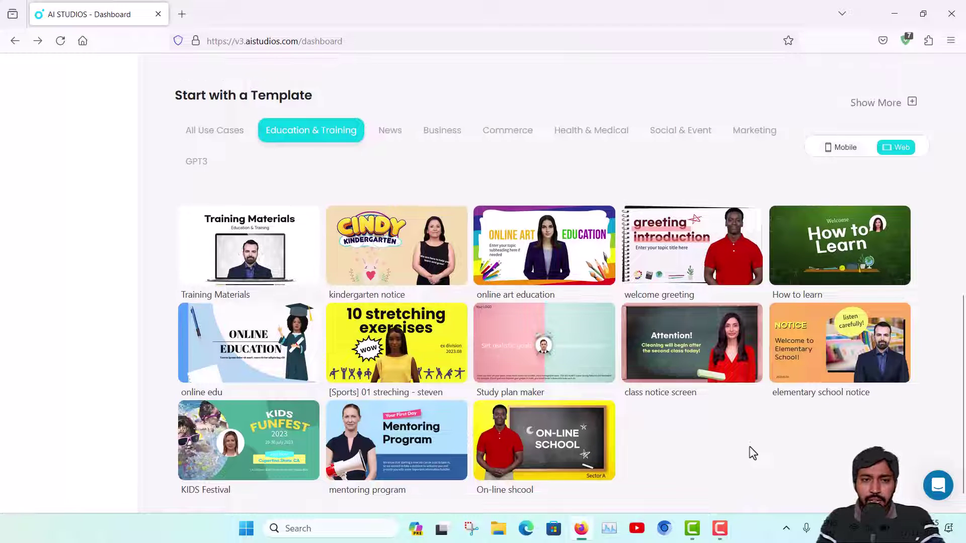
pyautogui.scroll(2, 752, 453)
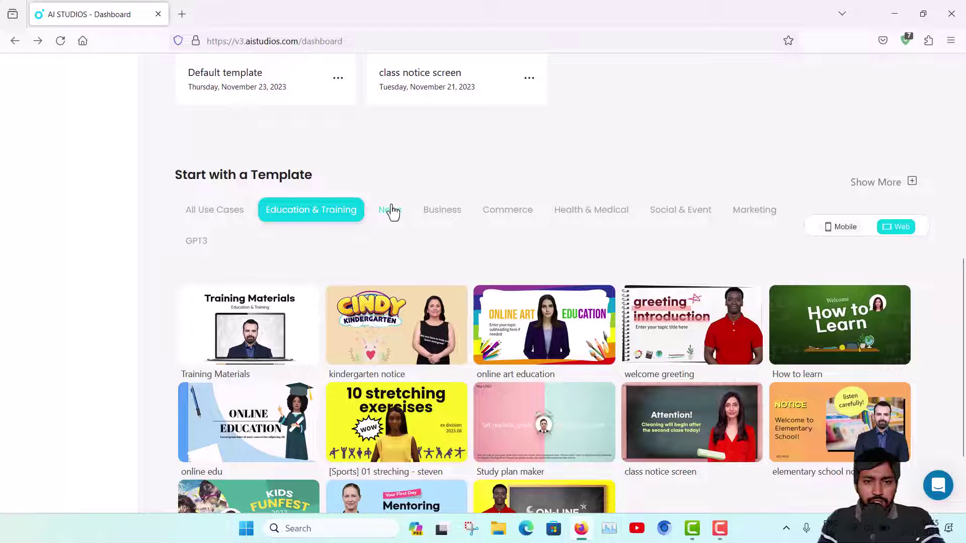
# Compare the News and Business templates, then return to Education & Training
pyautogui.click(392, 211)
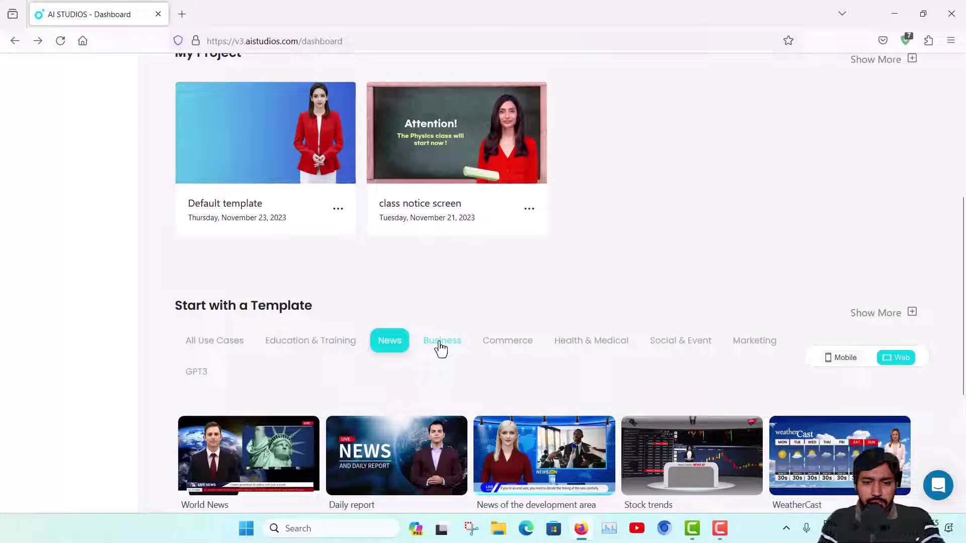
pyautogui.click(440, 344)
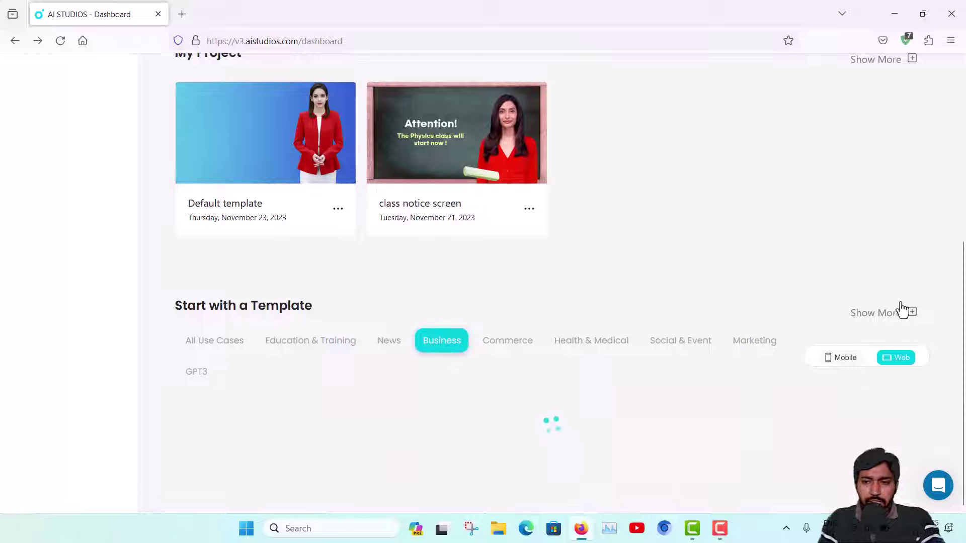
pyautogui.scroll(-4, 941, 328)
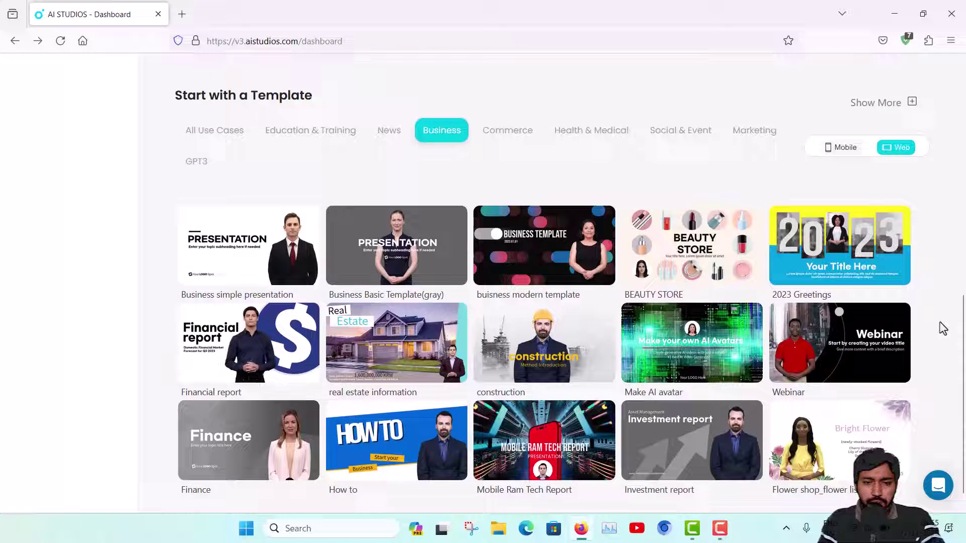
pyautogui.scroll(3, 941, 328)
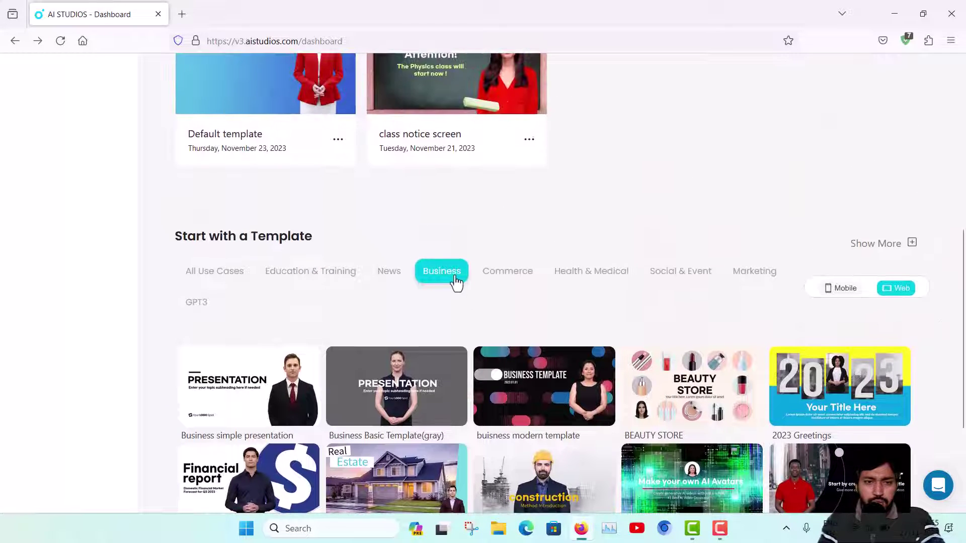
pyautogui.click(311, 275)
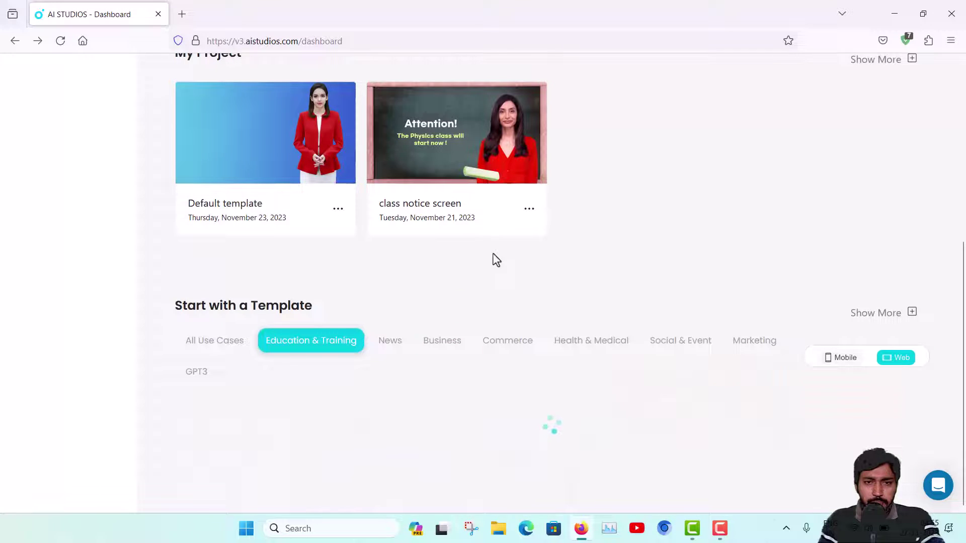
pyautogui.scroll(-3, 589, 274)
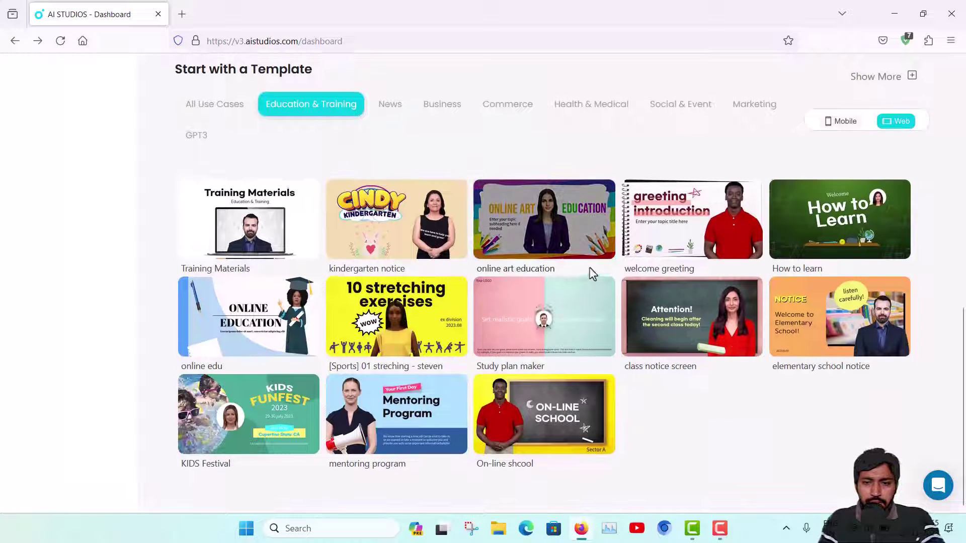
# Preview the class notice screen template and play its 5-second sample video
pyautogui.click(693, 324)
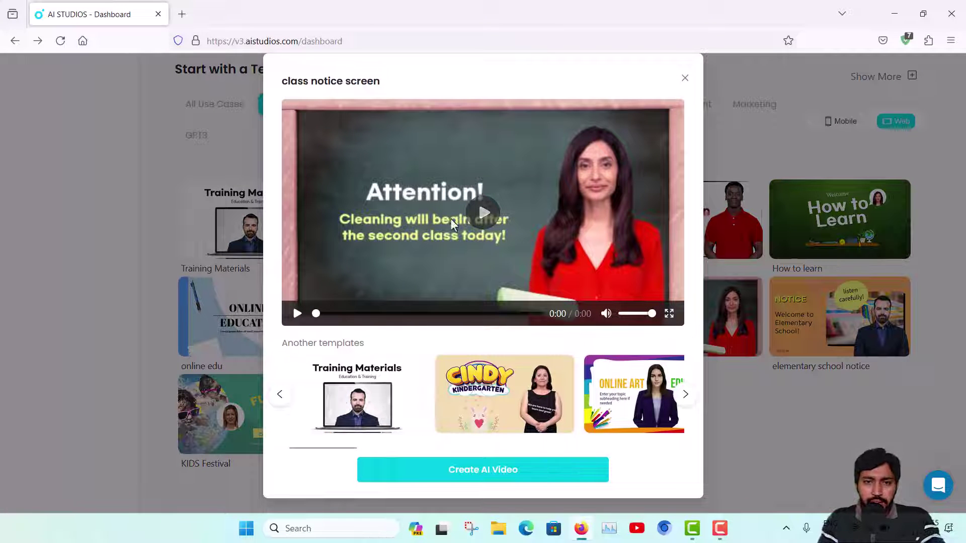
pyautogui.click(480, 216)
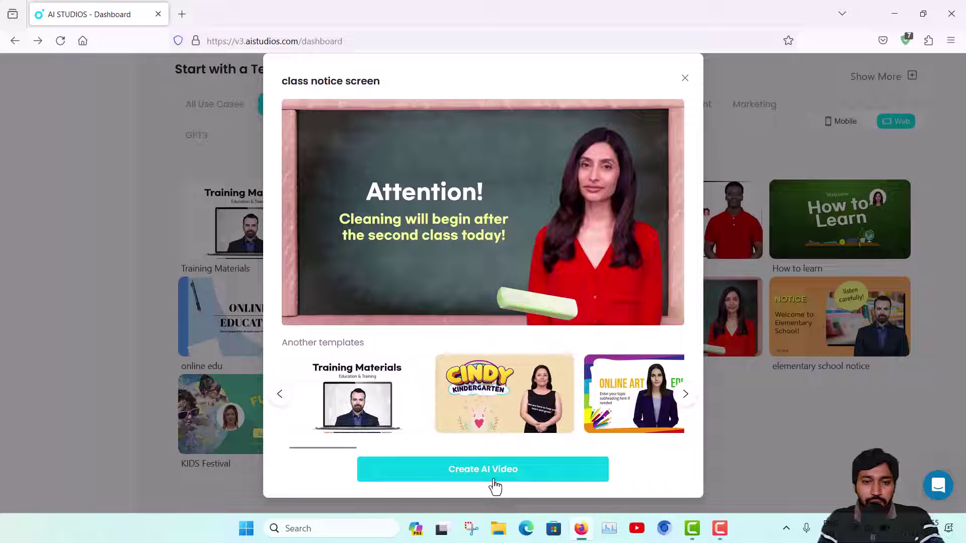
pyautogui.click(524, 472)
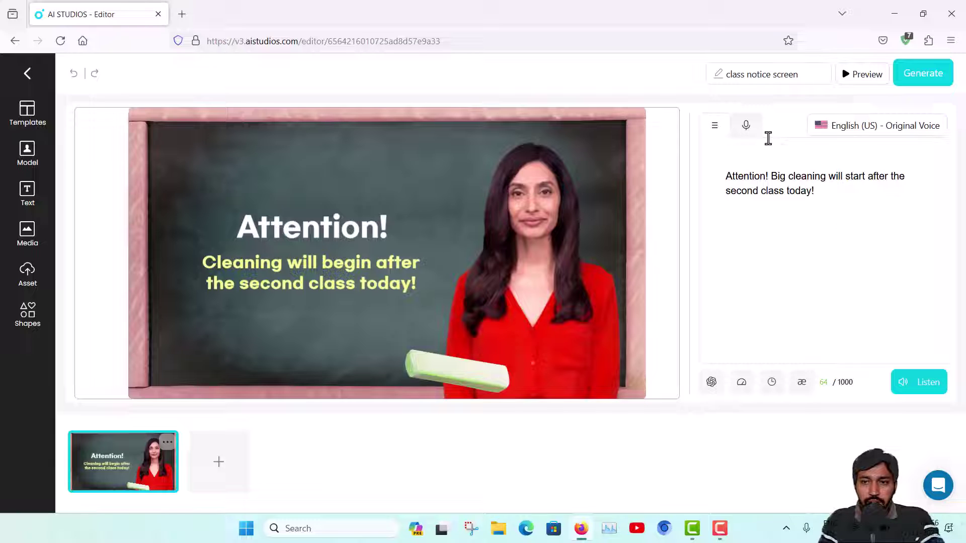
pyautogui.click(747, 126)
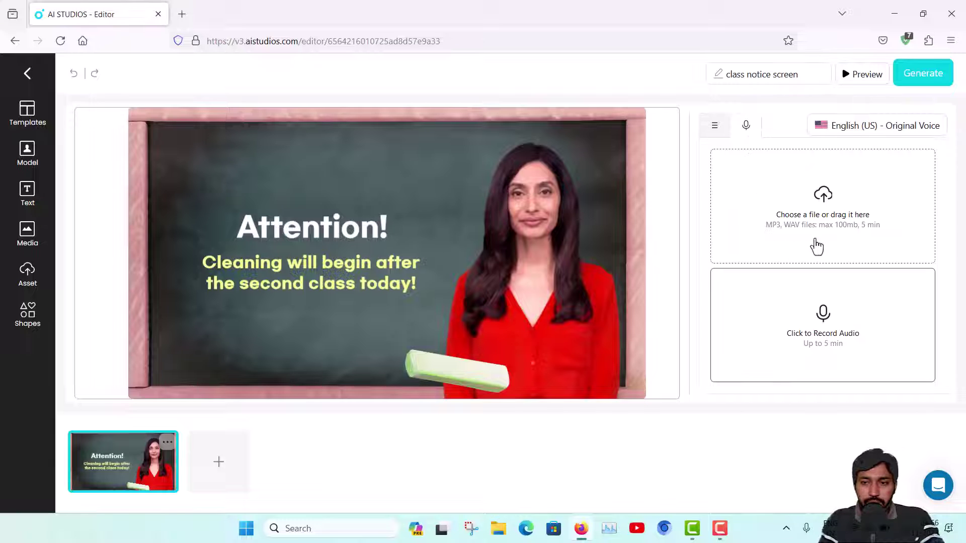
pyautogui.click(715, 125)
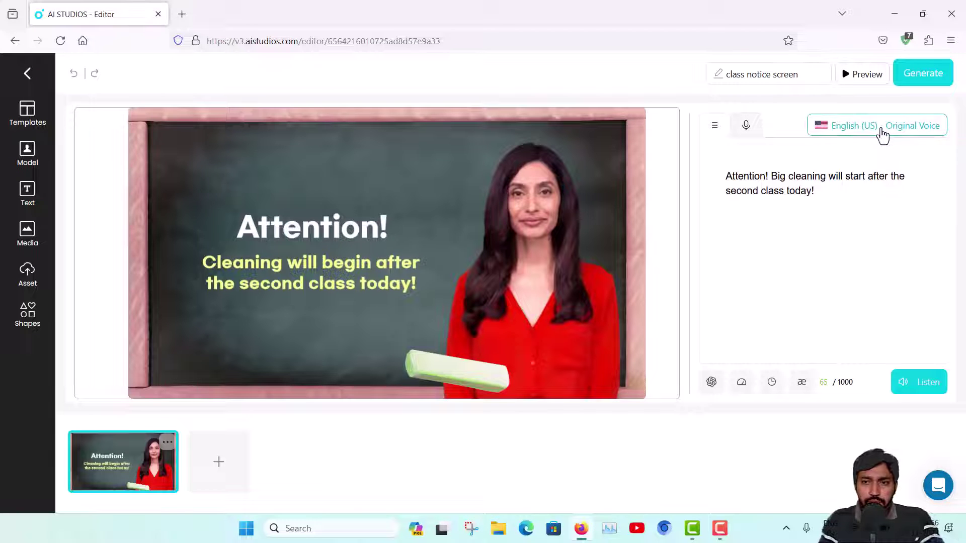
pyautogui.click(882, 133)
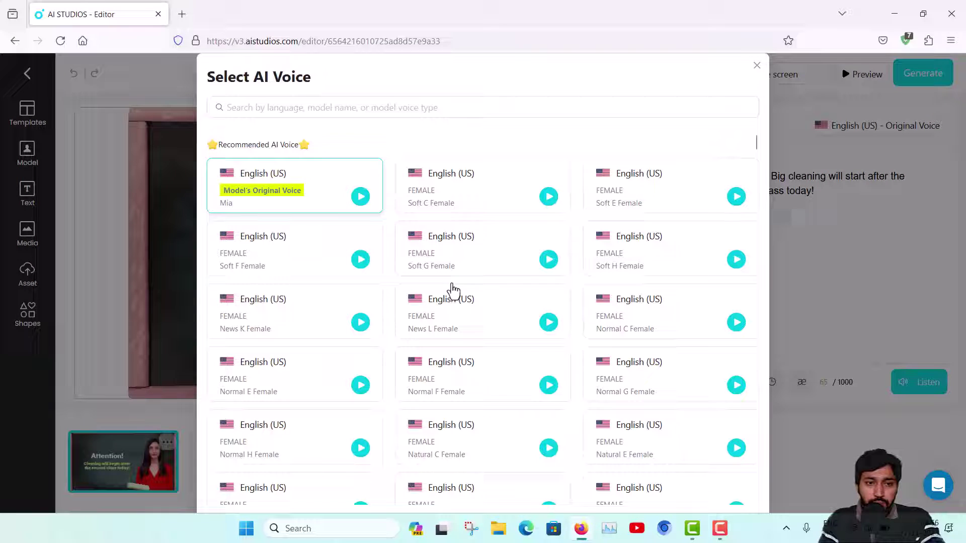
pyautogui.scroll(-2, 325, 334)
pyautogui.scroll(-7, 327, 337)
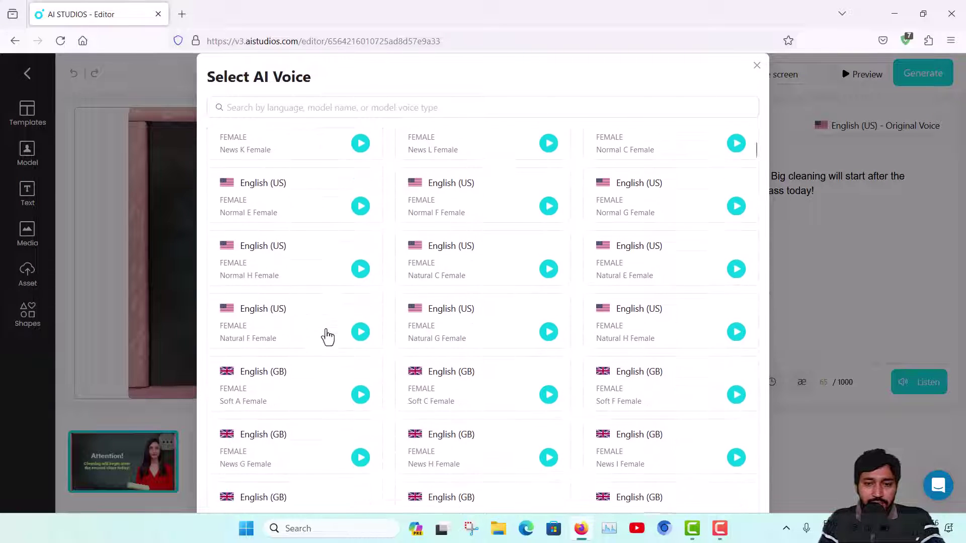
pyautogui.scroll(-8, 327, 337)
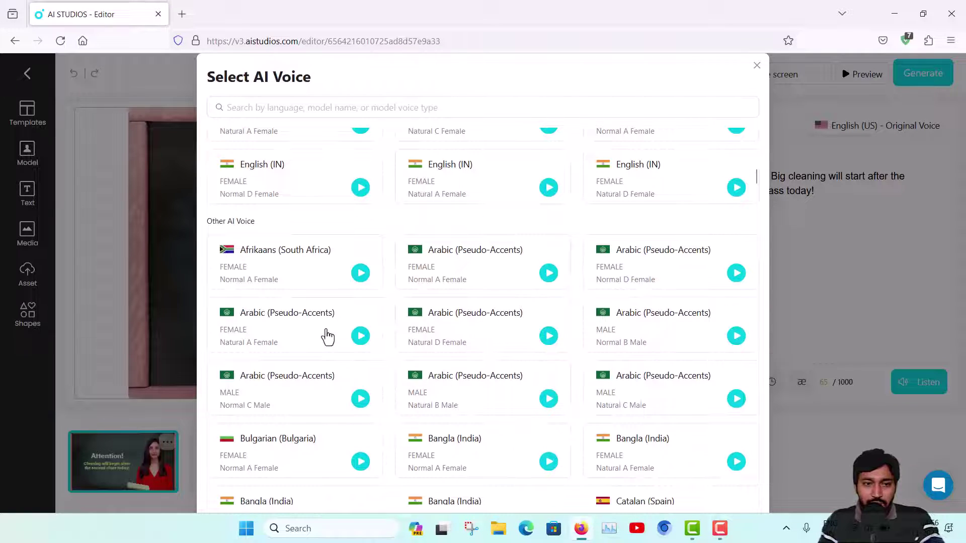
pyautogui.scroll(-2, 620, 361)
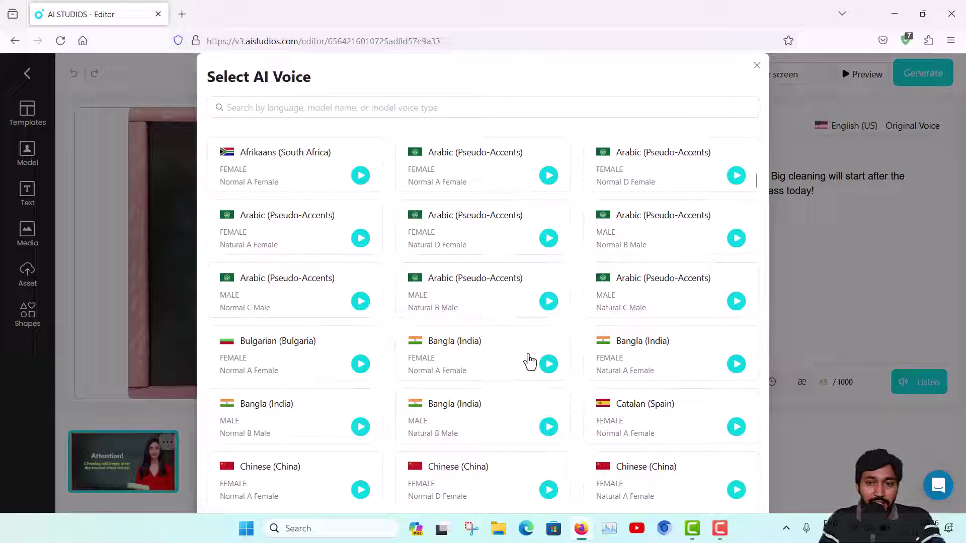
pyautogui.scroll(-4, 530, 361)
pyautogui.scroll(5, 530, 361)
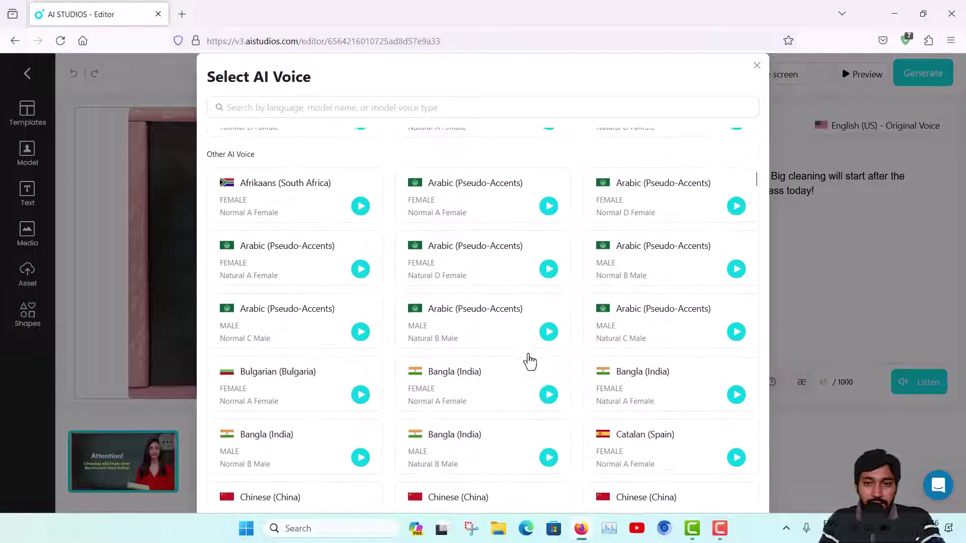
pyautogui.scroll(1, 529, 361)
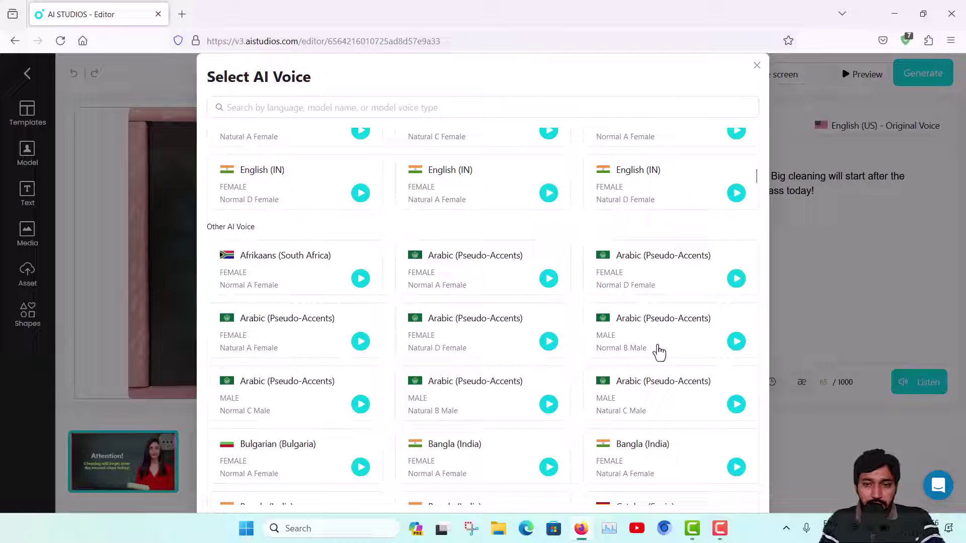
pyautogui.scroll(-10, 383, 382)
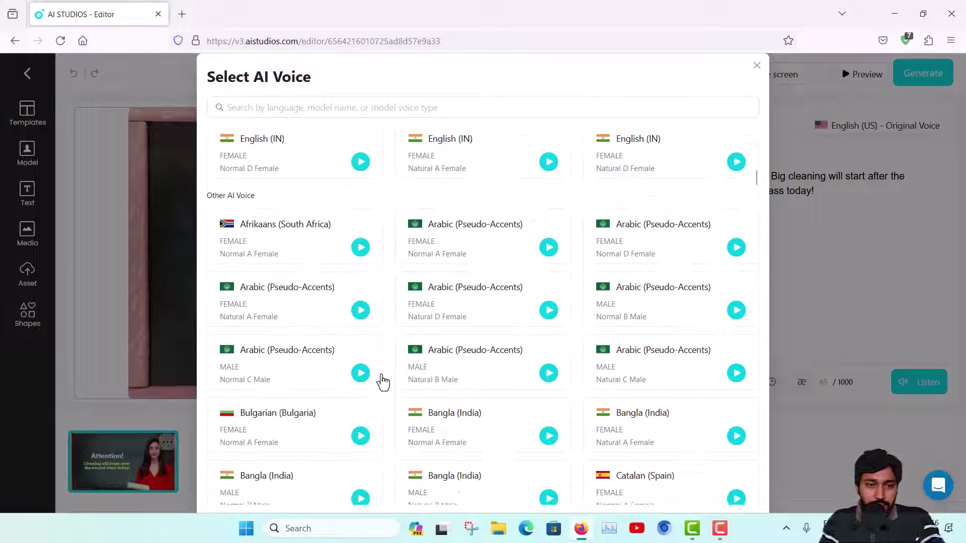
pyautogui.scroll(-15, 382, 383)
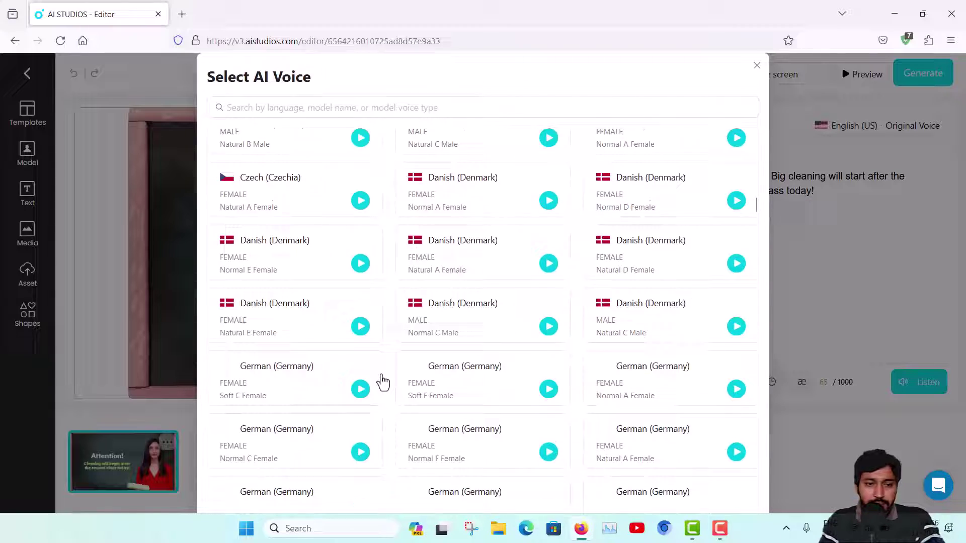
pyautogui.scroll(-15, 382, 382)
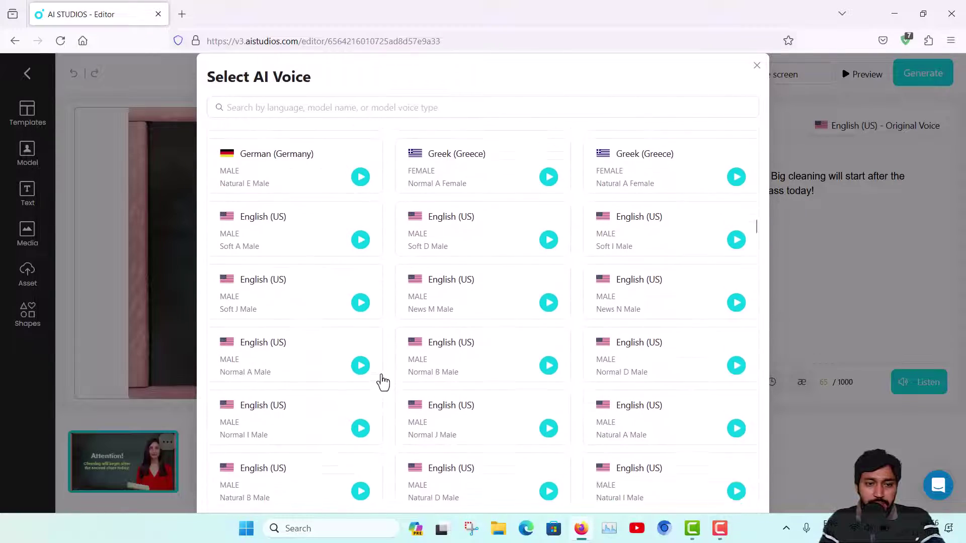
pyautogui.scroll(-15, 382, 382)
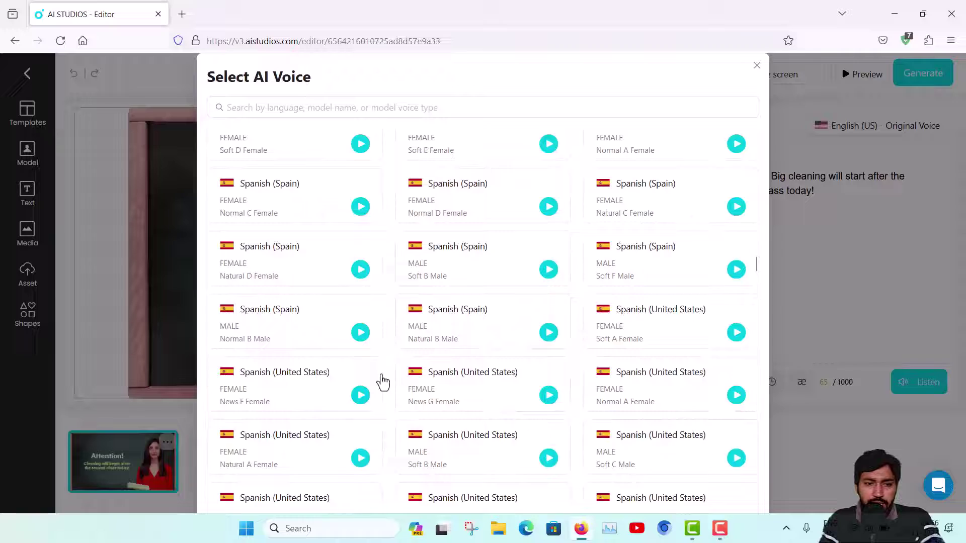
pyautogui.scroll(-15, 382, 382)
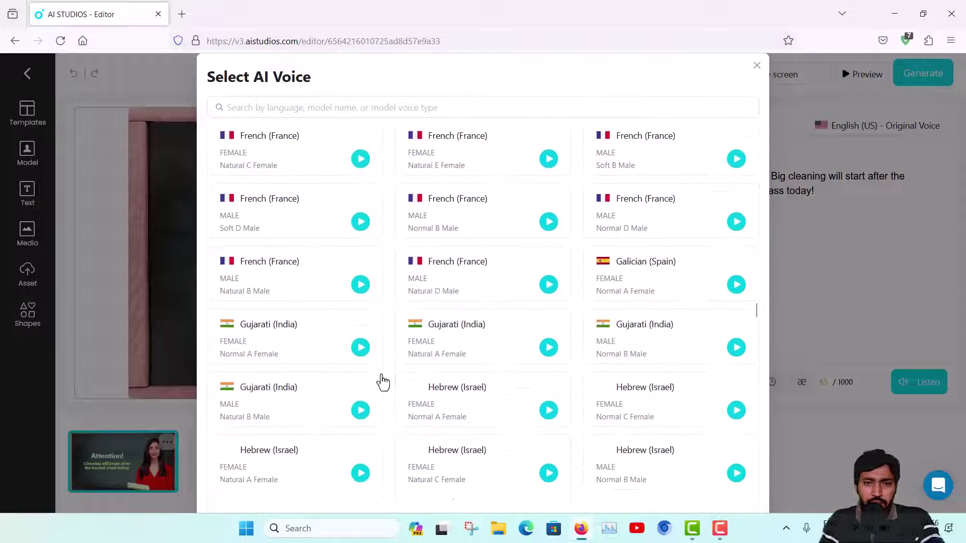
pyautogui.scroll(-5, 383, 382)
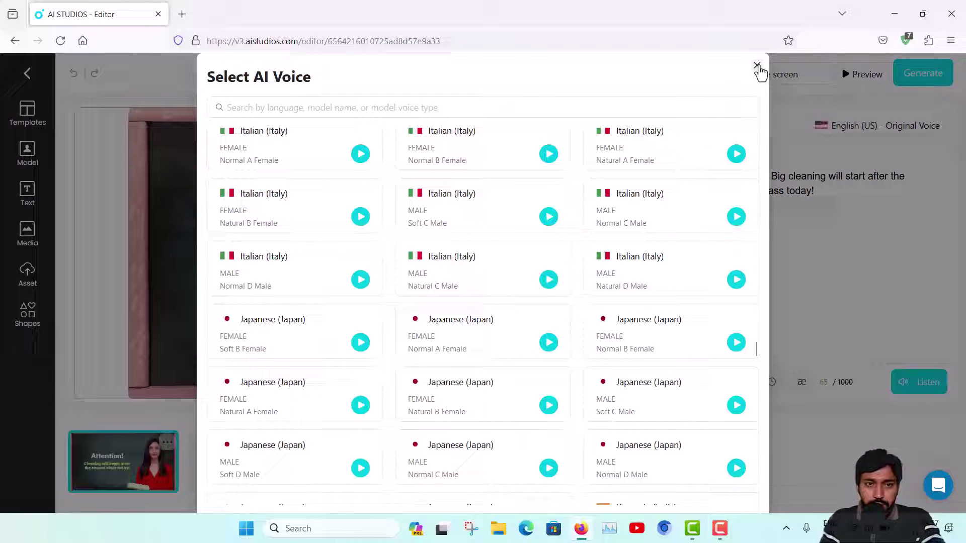
pyautogui.click(471, 106)
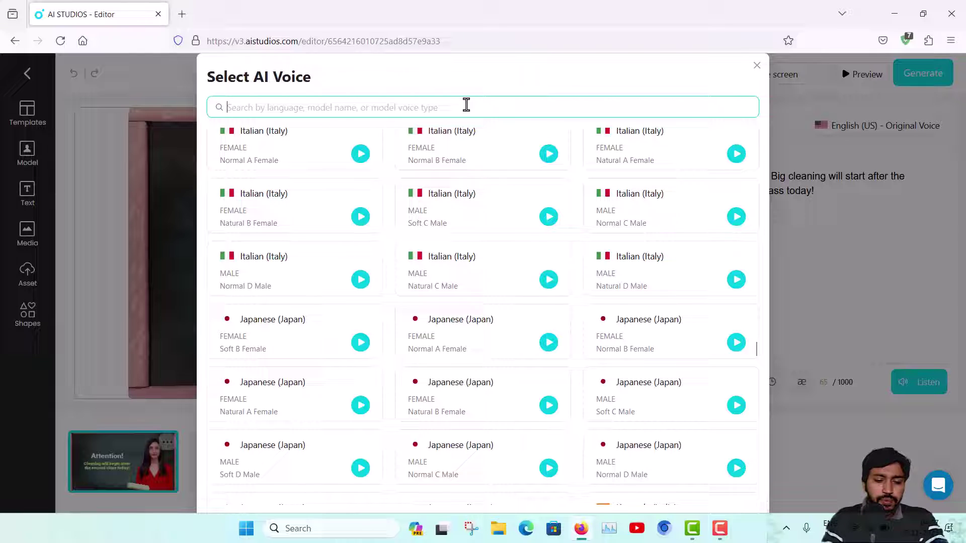
pyautogui.write('dutch')
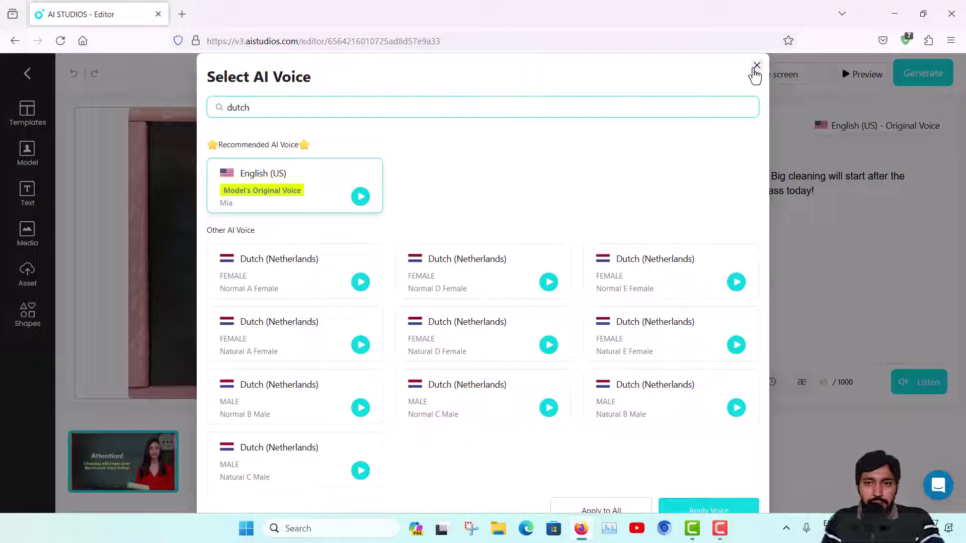
pyautogui.click(757, 66)
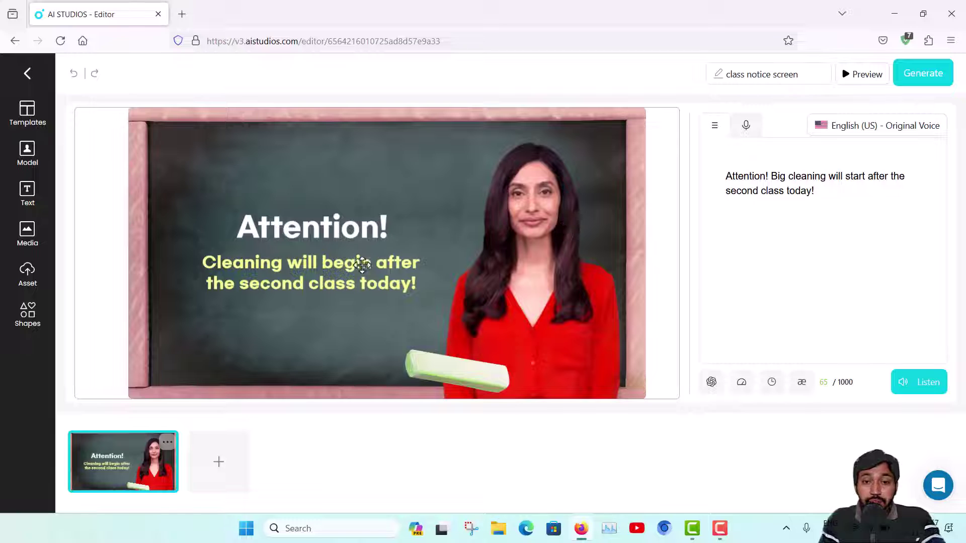
# Inspect the 'Cleaning will begin' subtitle's options and fonts, keeping Gmarket Sans
pyautogui.click(336, 271)
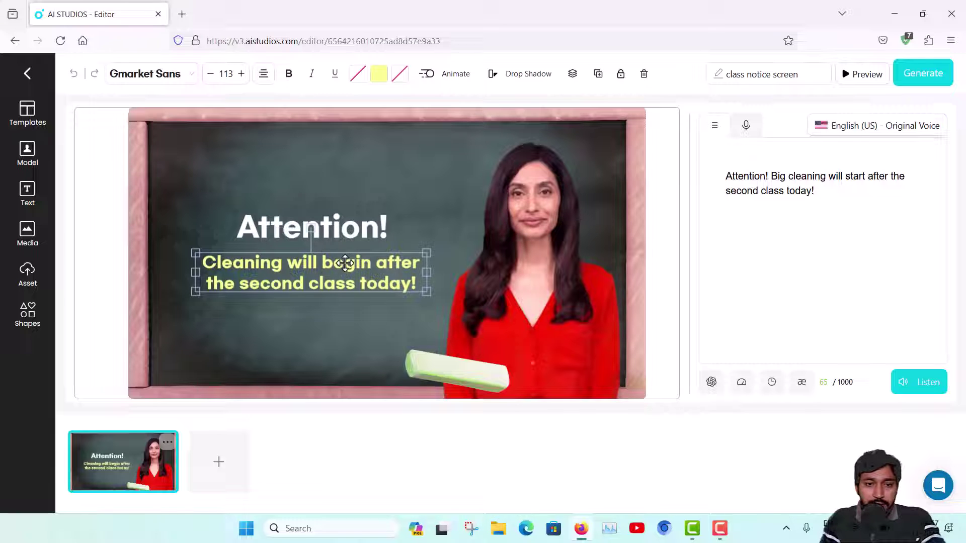
pyautogui.rightClick(345, 274)
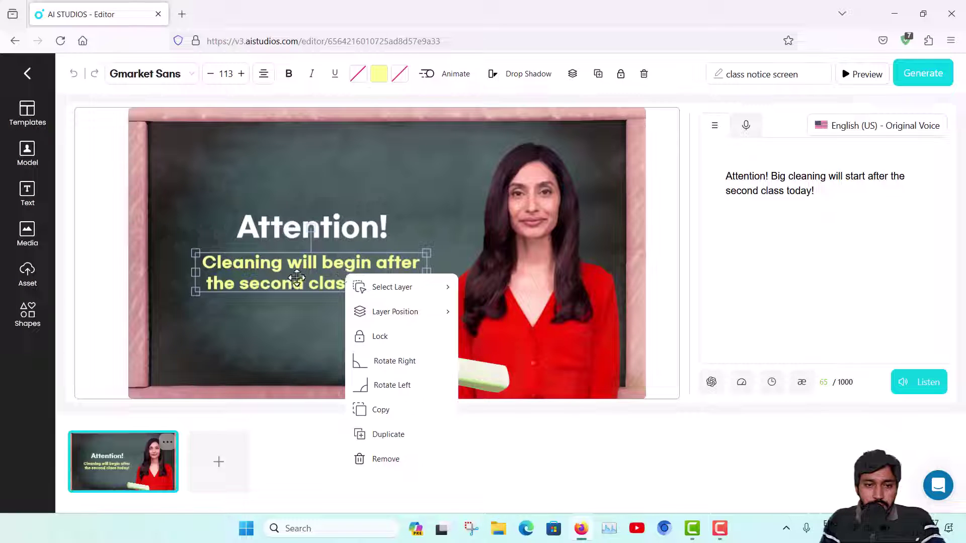
pyautogui.moveTo(395, 313)
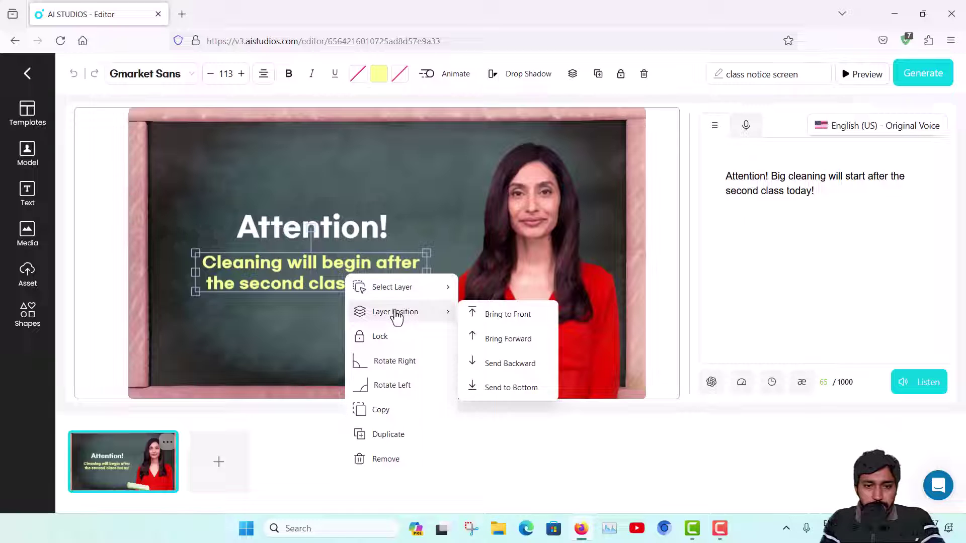
pyautogui.click(271, 339)
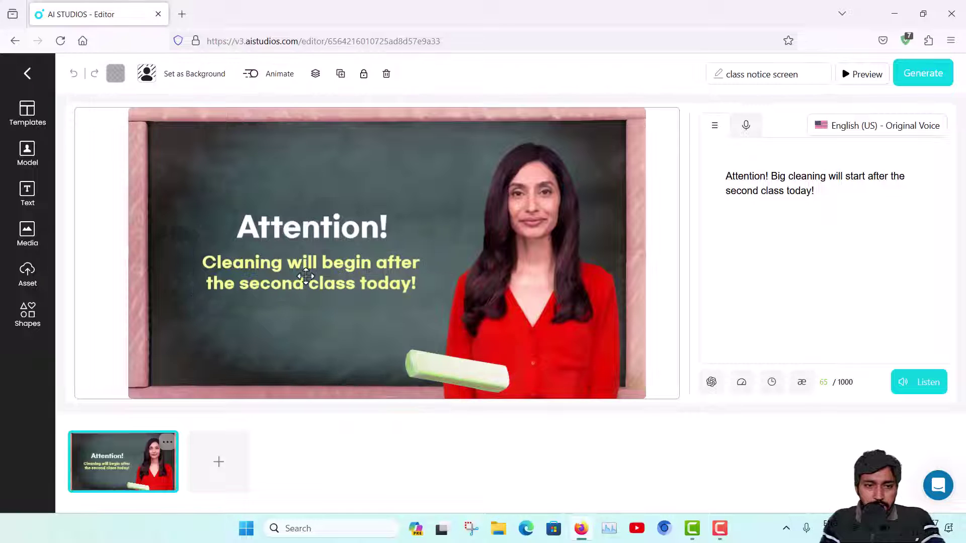
pyautogui.click(306, 276)
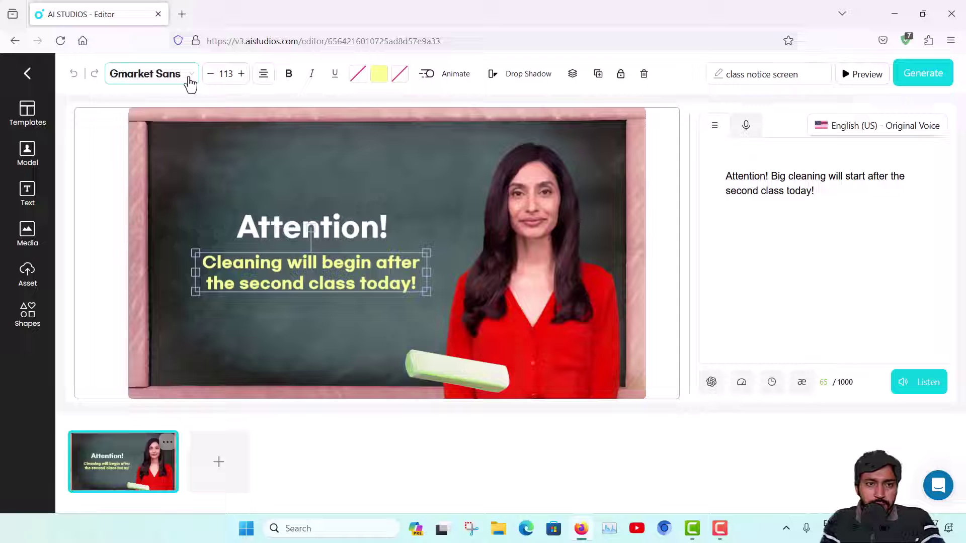
pyautogui.click(190, 81)
pyautogui.click(190, 80)
pyautogui.click(265, 75)
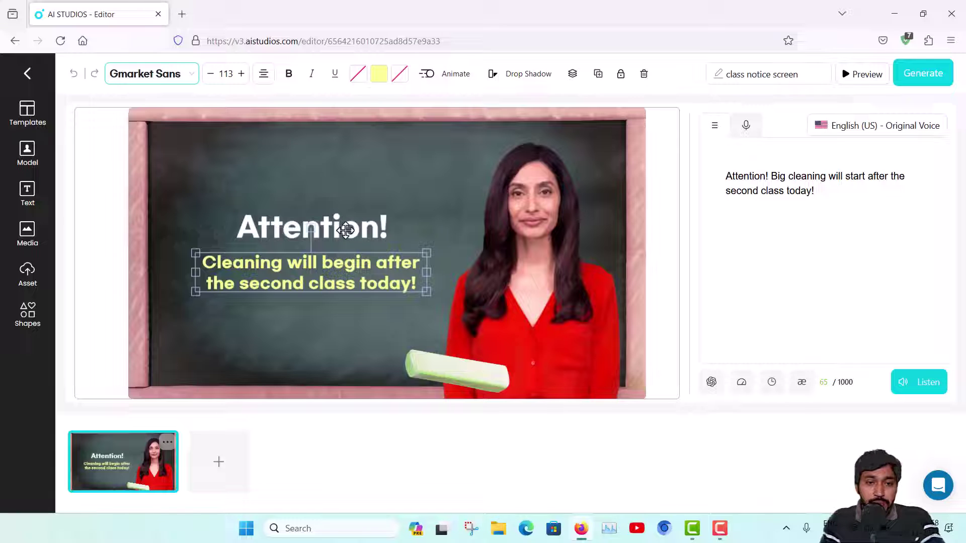
# Give the Attention! heading an [In] Down animation lasting 1 second
pyautogui.click(342, 224)
pyautogui.click(448, 79)
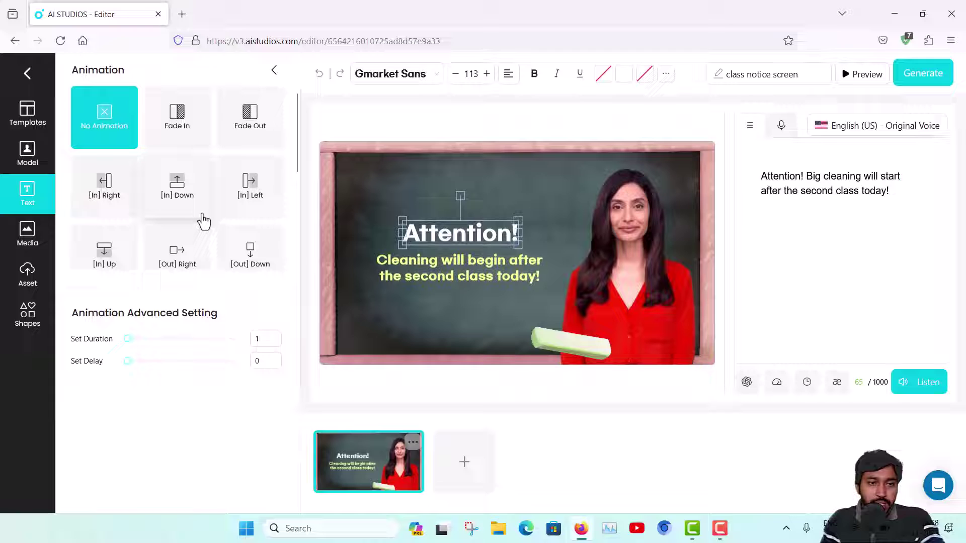
pyautogui.click(173, 202)
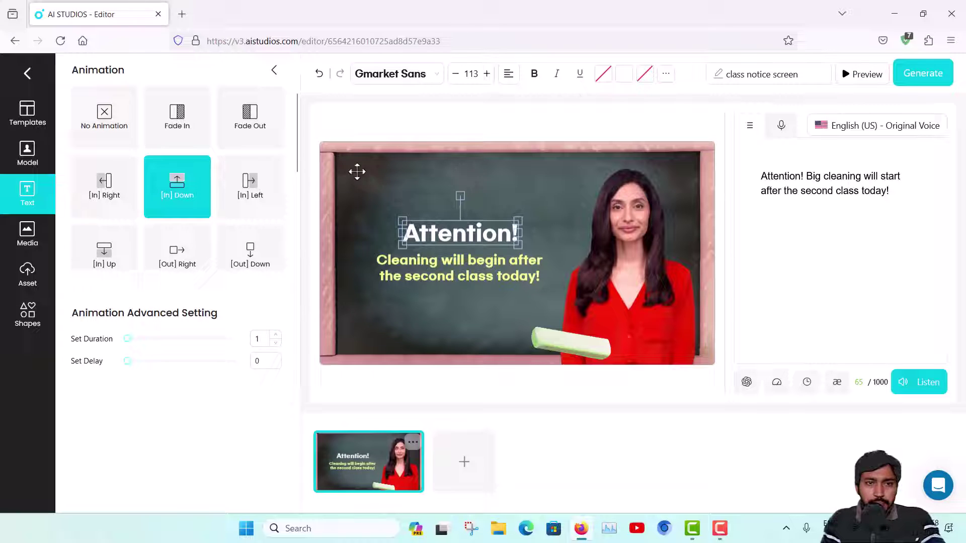
pyautogui.click(273, 71)
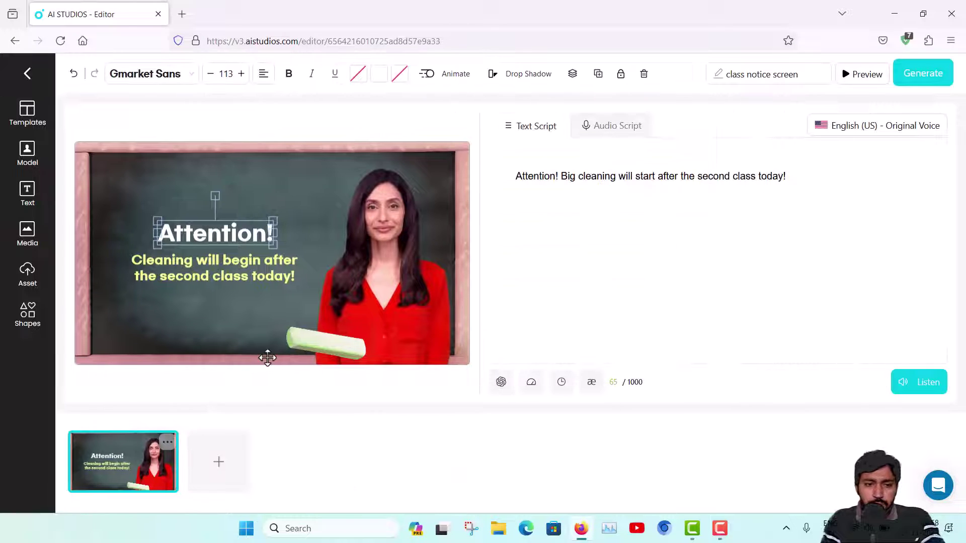
pyautogui.click(228, 466)
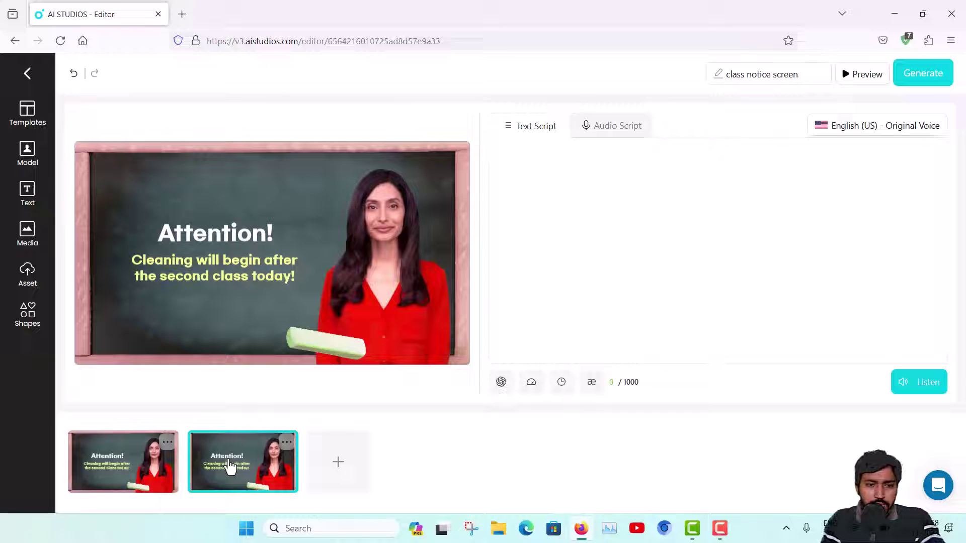
pyautogui.click(129, 475)
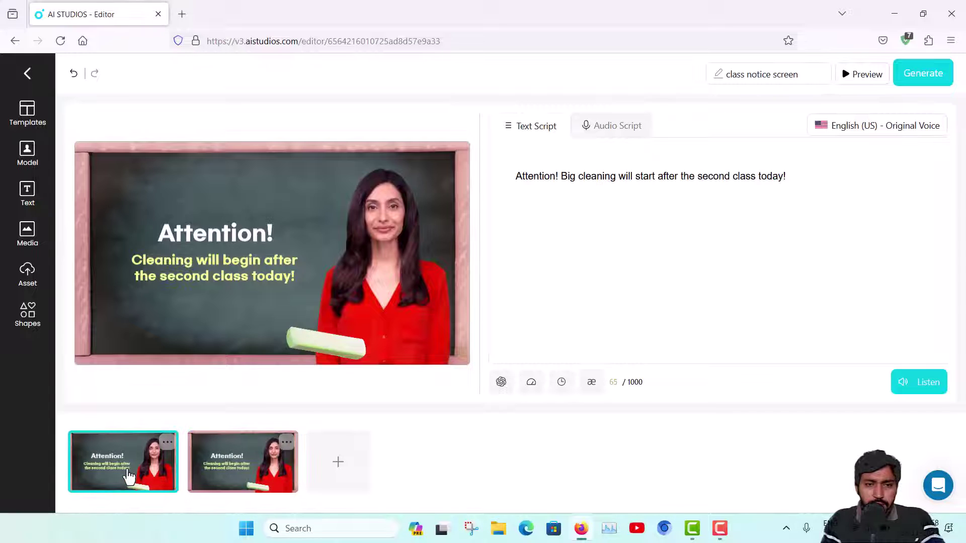
pyautogui.click(235, 474)
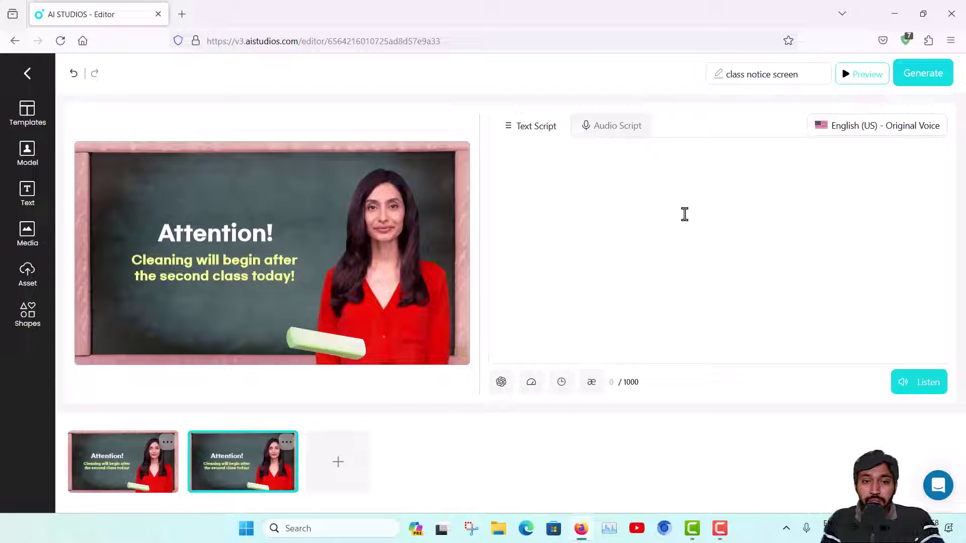
pyautogui.click(421, 304)
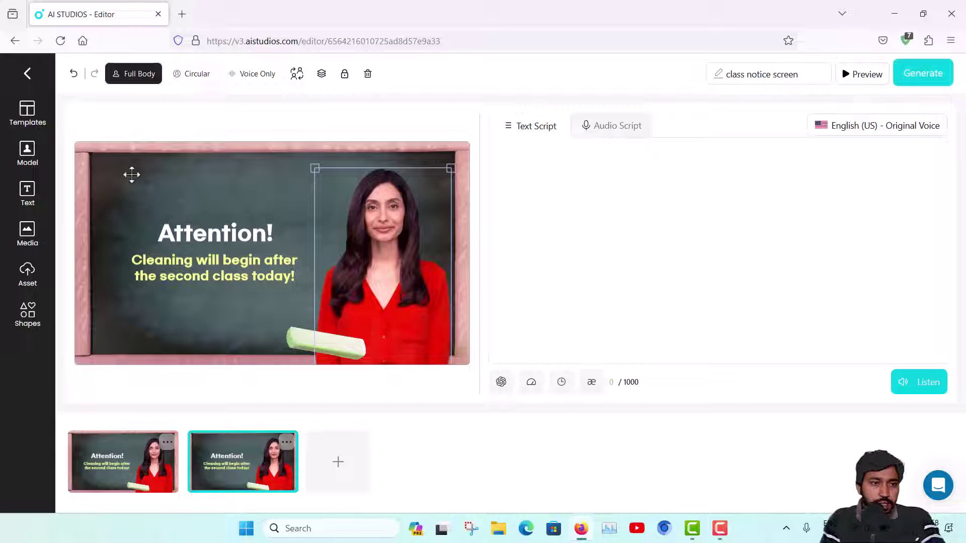
# Browse the Model, Text and Media libraries, then switch to the Asset upload panel
pyautogui.click(30, 170)
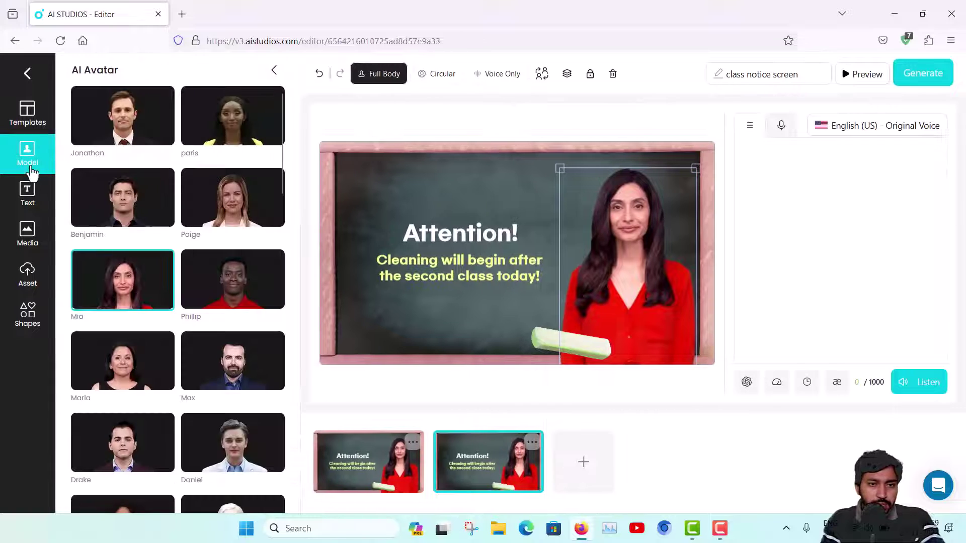
pyautogui.click(29, 195)
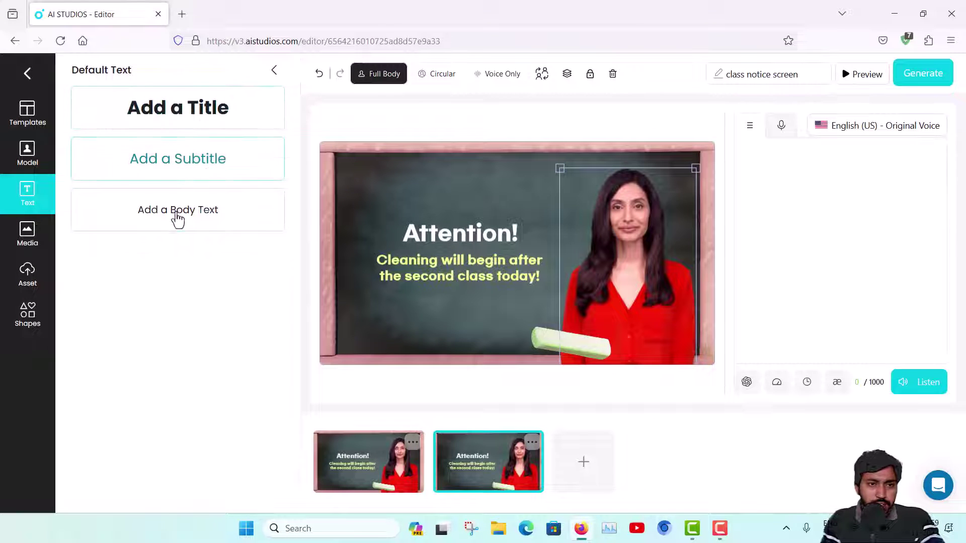
pyautogui.click(47, 236)
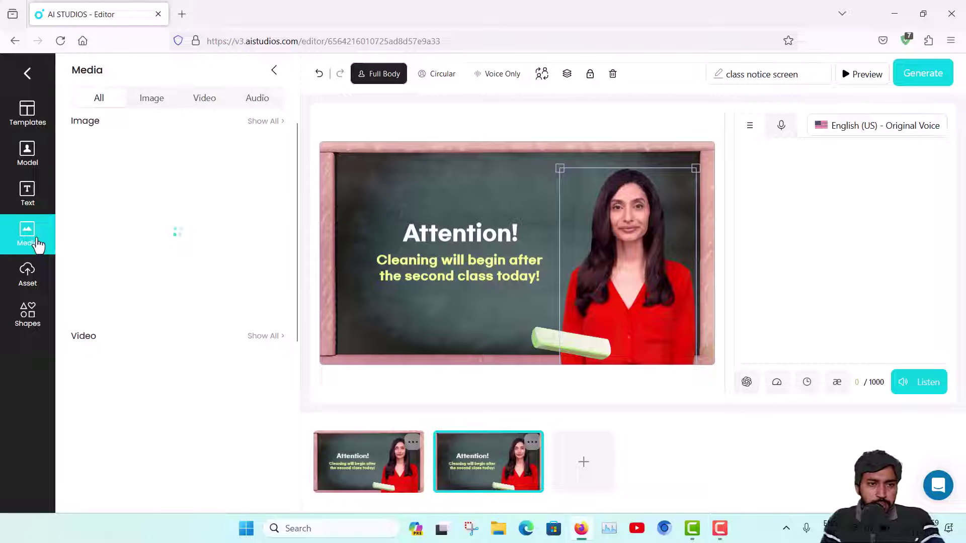
pyautogui.scroll(-5, 212, 341)
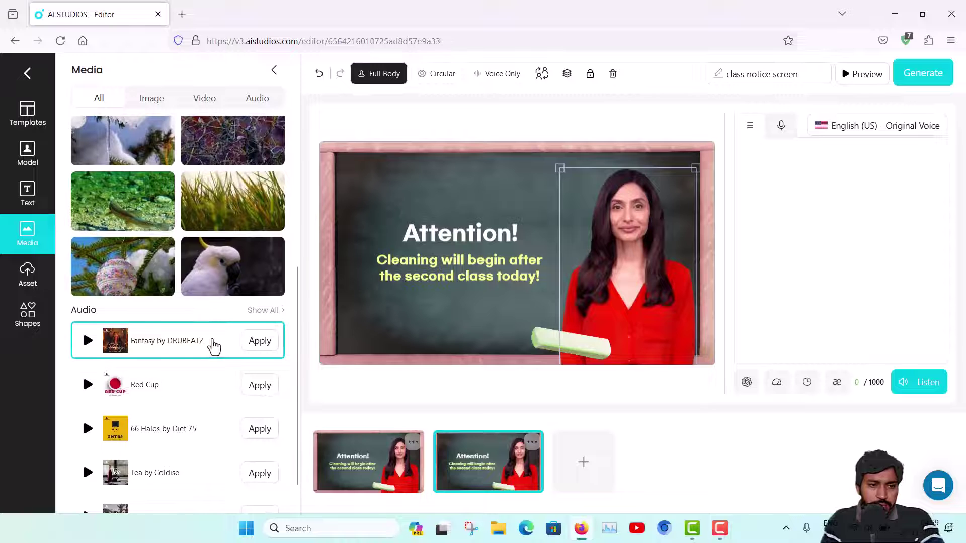
pyautogui.scroll(4, 212, 337)
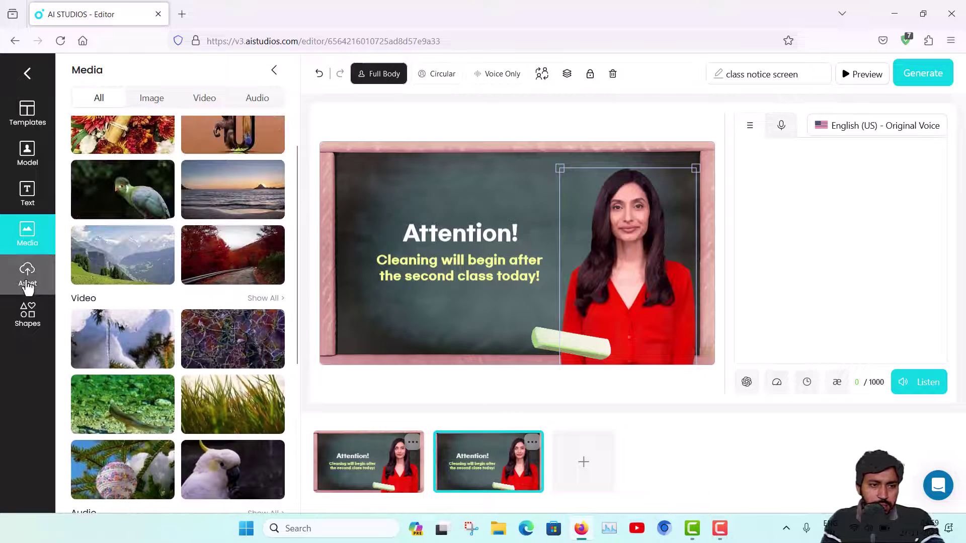
pyautogui.click(27, 285)
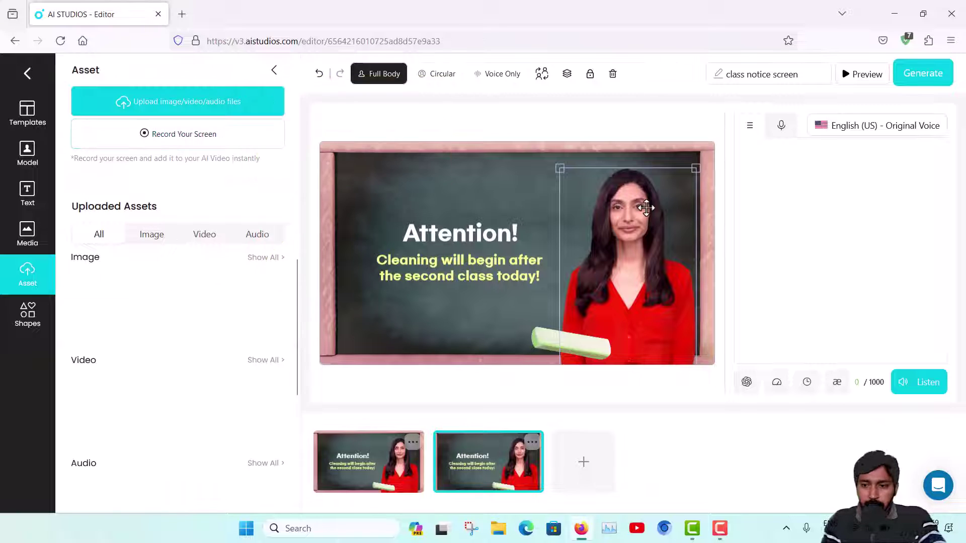
# Return to the dashboard, then play, download and close the older class notice project's video
pyautogui.click(28, 75)
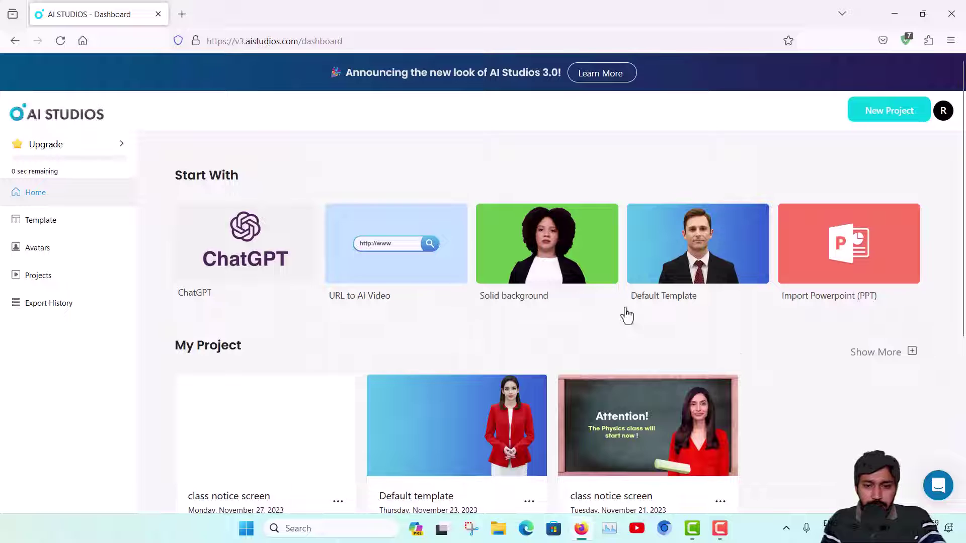
pyautogui.scroll(-1, 764, 366)
pyautogui.moveTo(638, 366)
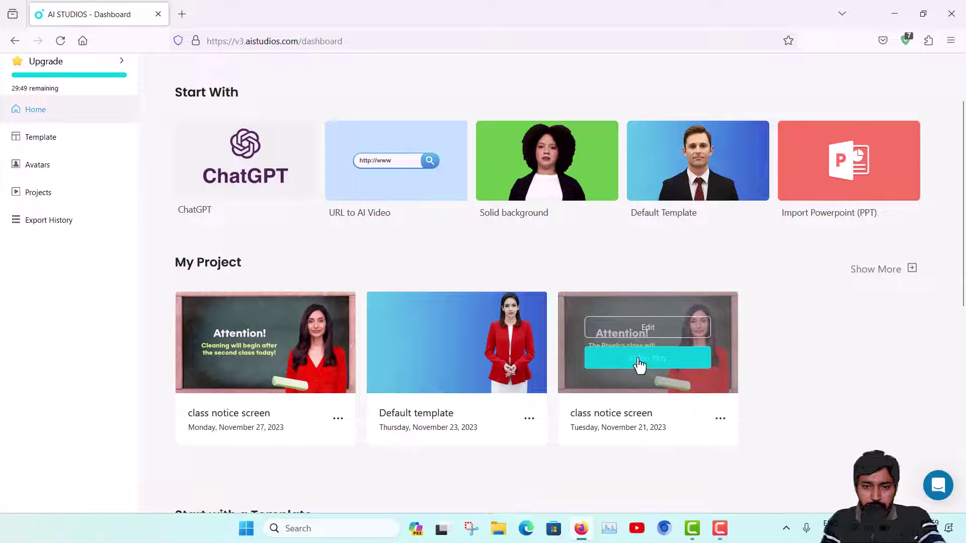
pyautogui.click(638, 364)
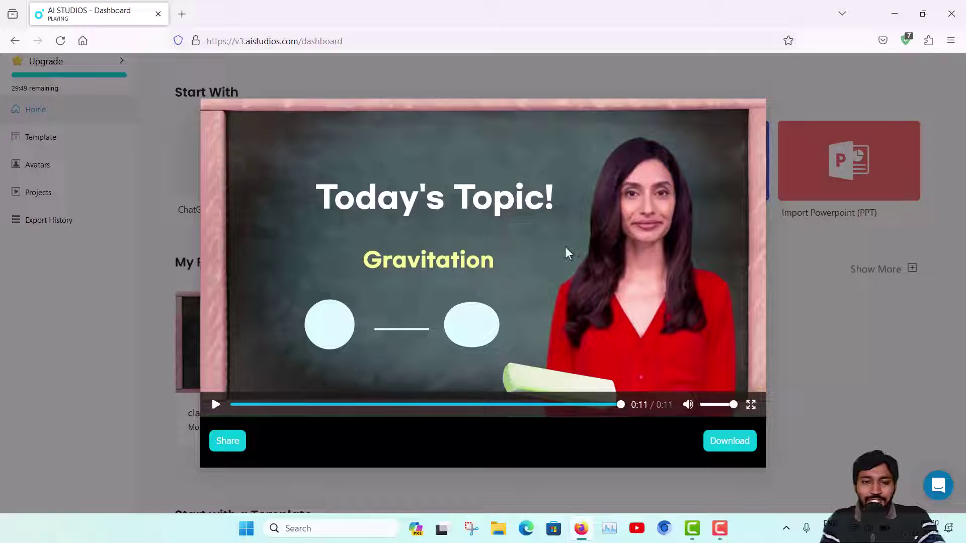
pyautogui.click(724, 442)
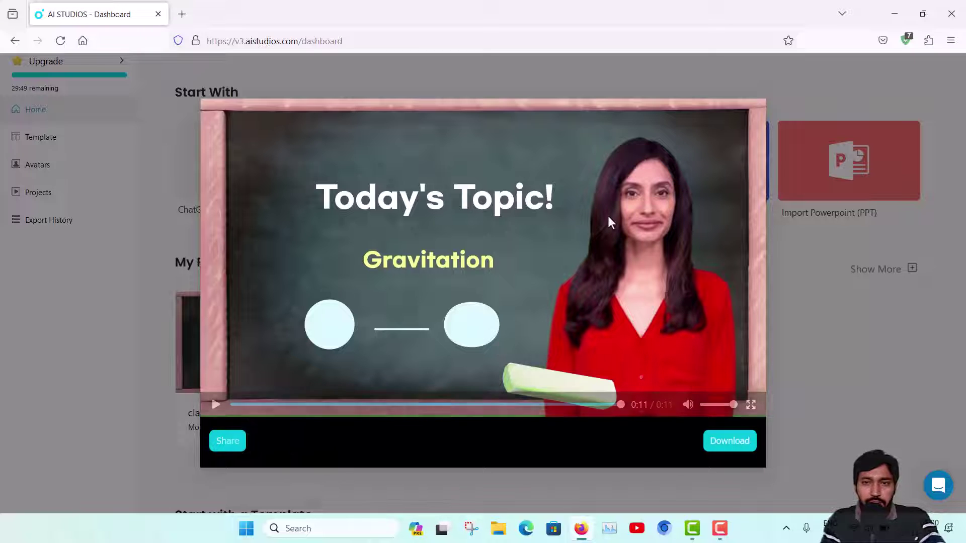
pyautogui.click(826, 89)
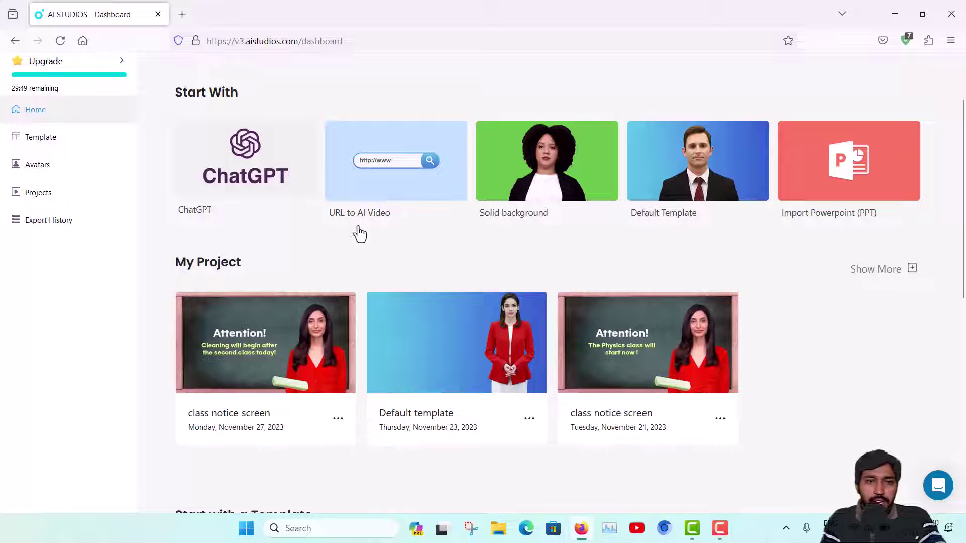
pyautogui.click(249, 181)
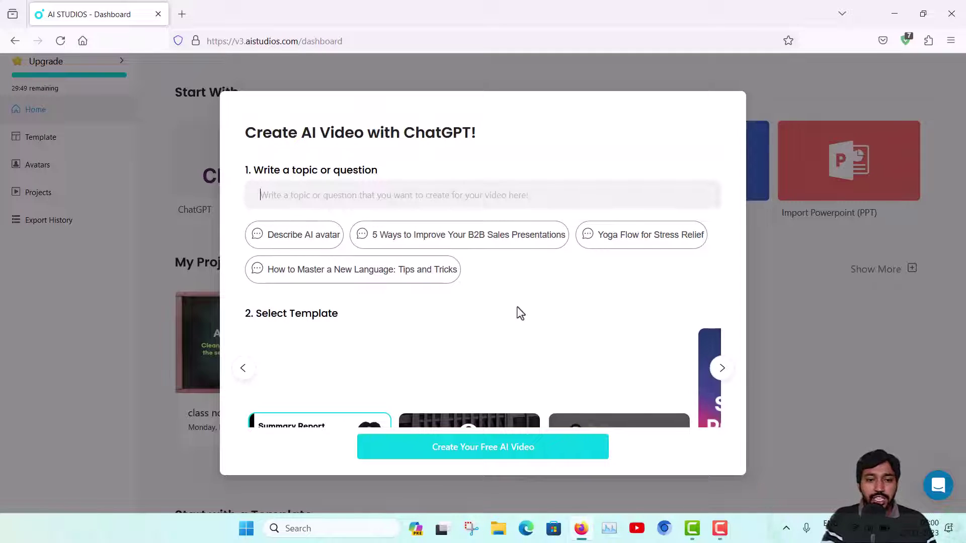
pyautogui.click(796, 104)
pyautogui.scroll(2, 378, 150)
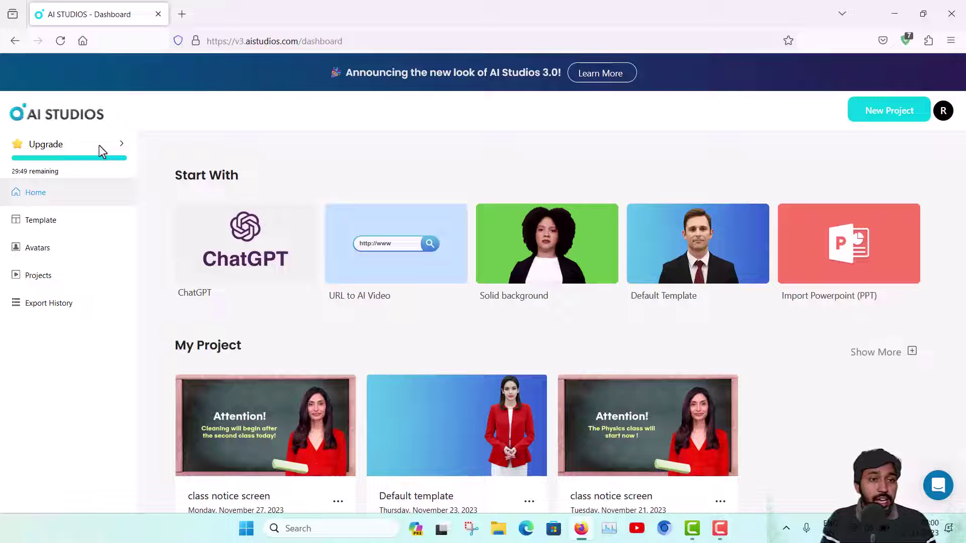
# Review the Starter, Pro and Enterprise yearly plans, then dismiss the pricing dialog
pyautogui.click(82, 144)
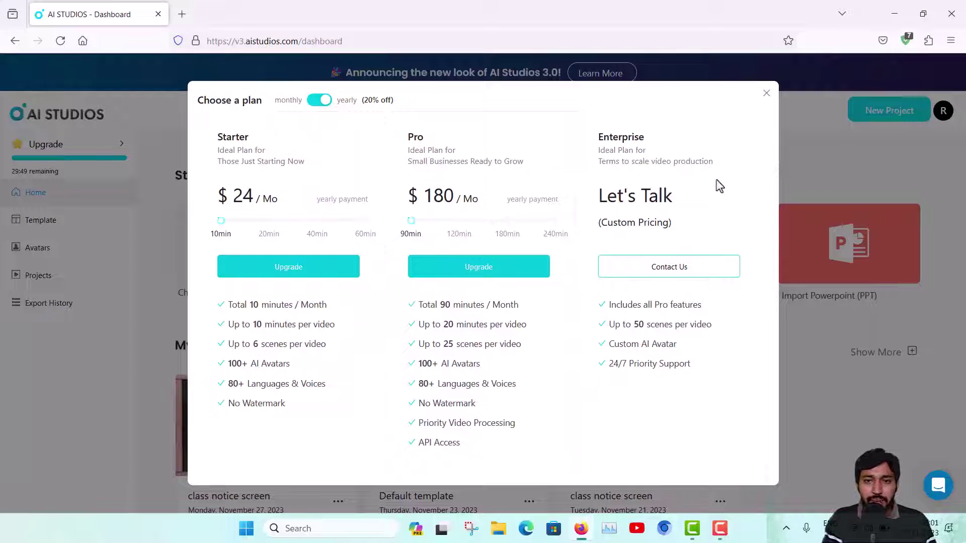
pyautogui.click(766, 93)
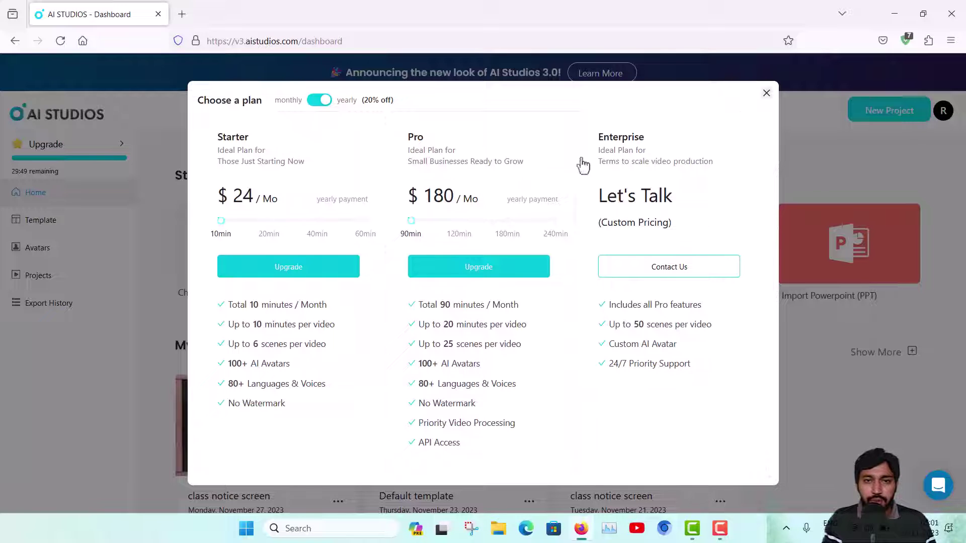
# Scroll the dashboard to review the starter options and three saved projects
pyautogui.scroll(-1, 156, 309)
pyautogui.scroll(1, 155, 309)
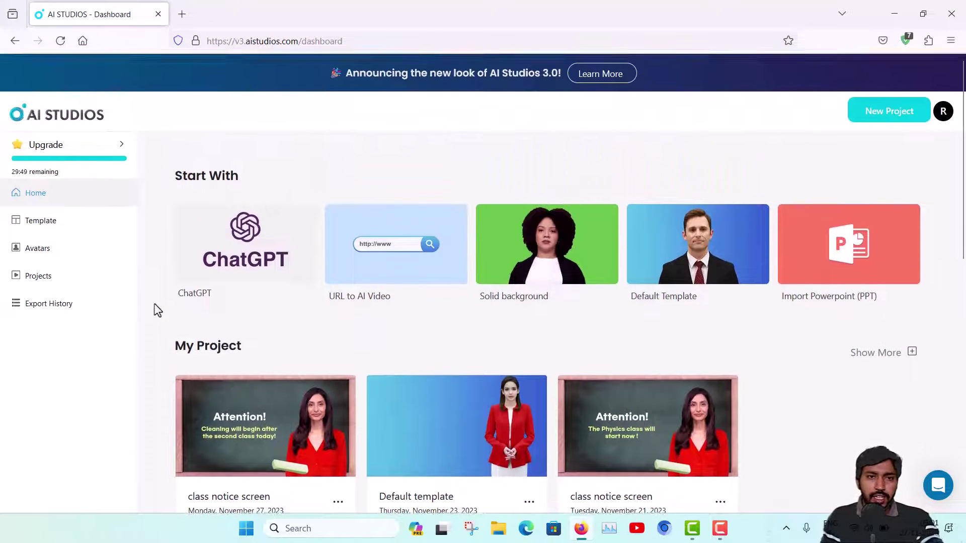